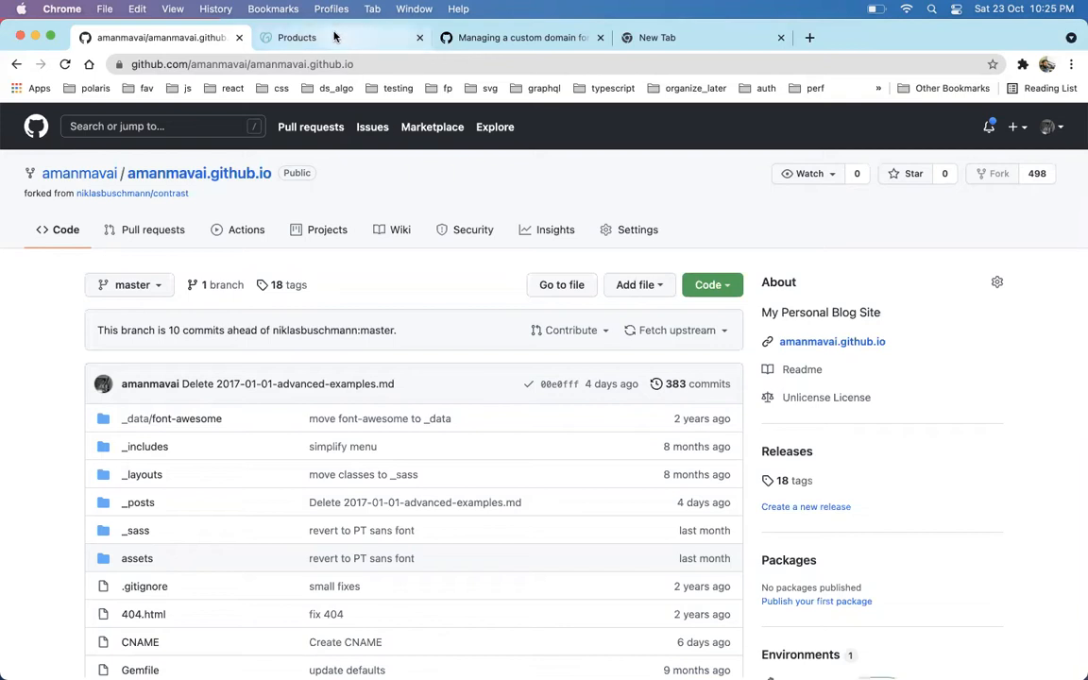
Switch to the GoDaddy products page and highlight the registered .in domain name in the Domains section.
left_click(304, 38)
scroll(470, 273, "up", 6)
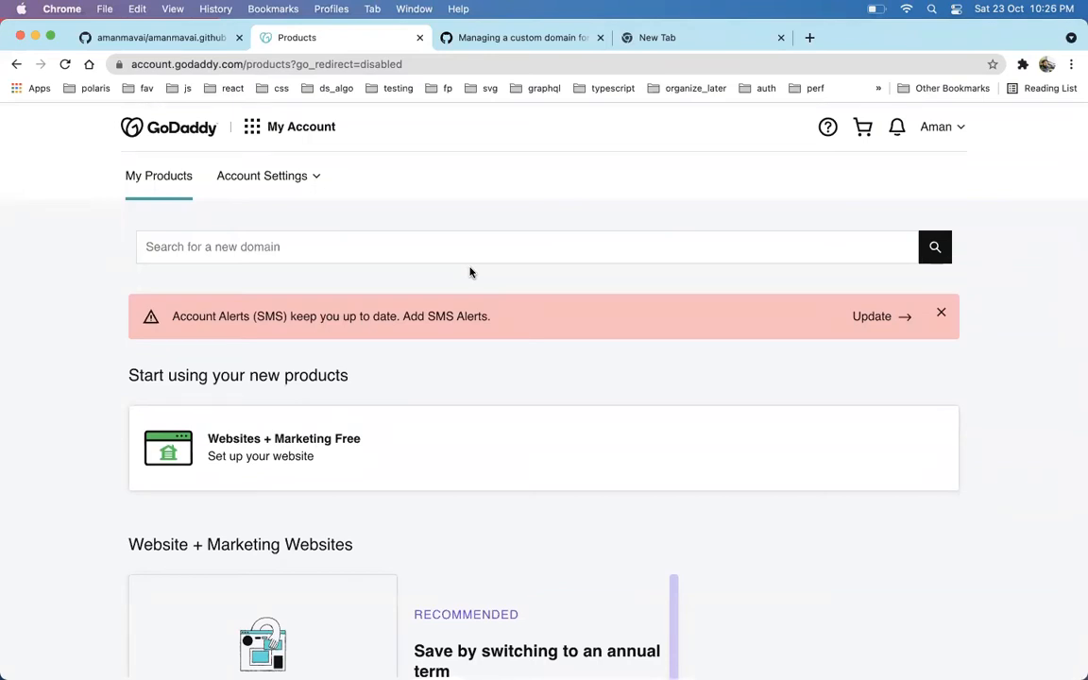
scroll(470, 273, "down", 6)
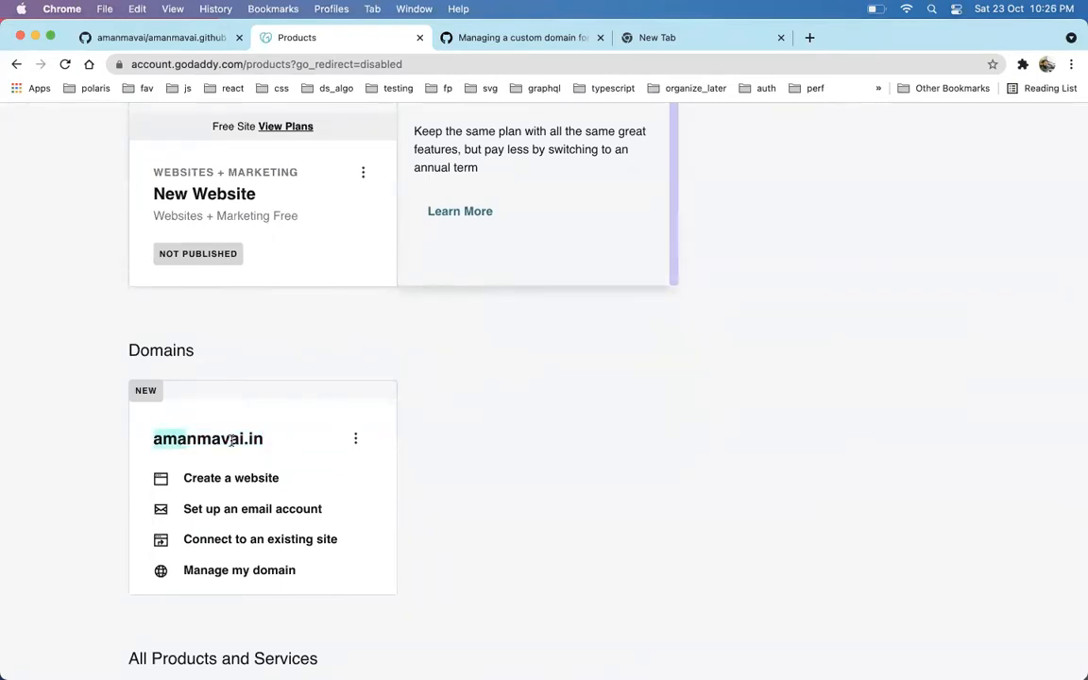
left_click_drag(153, 440, 278, 446)
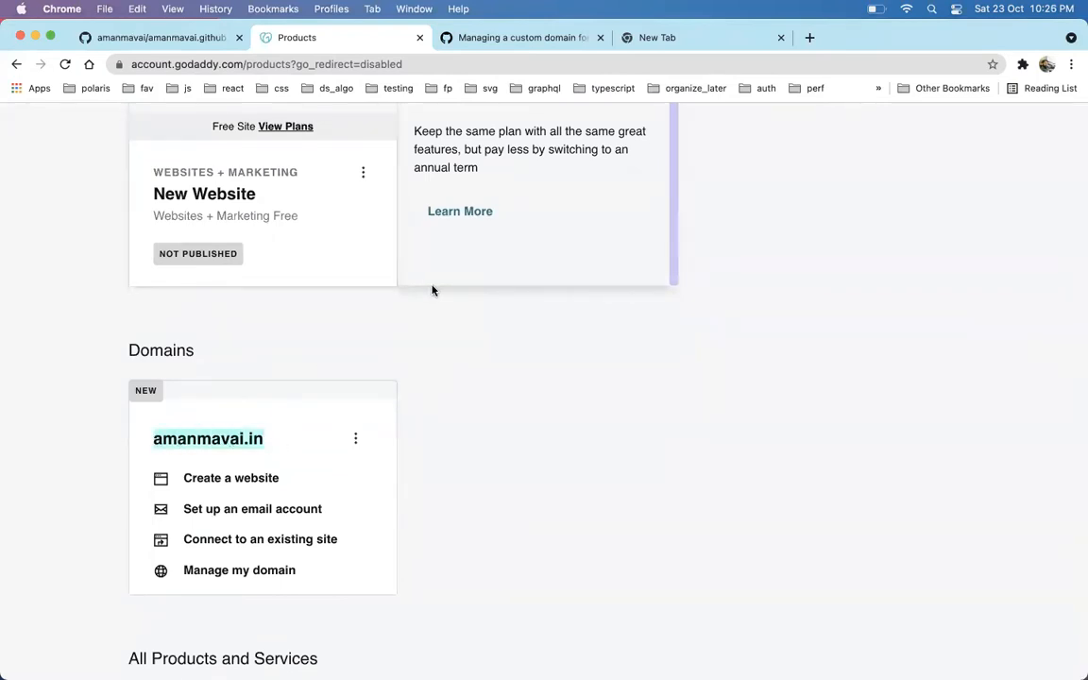
scroll(432, 290, "up", 6)
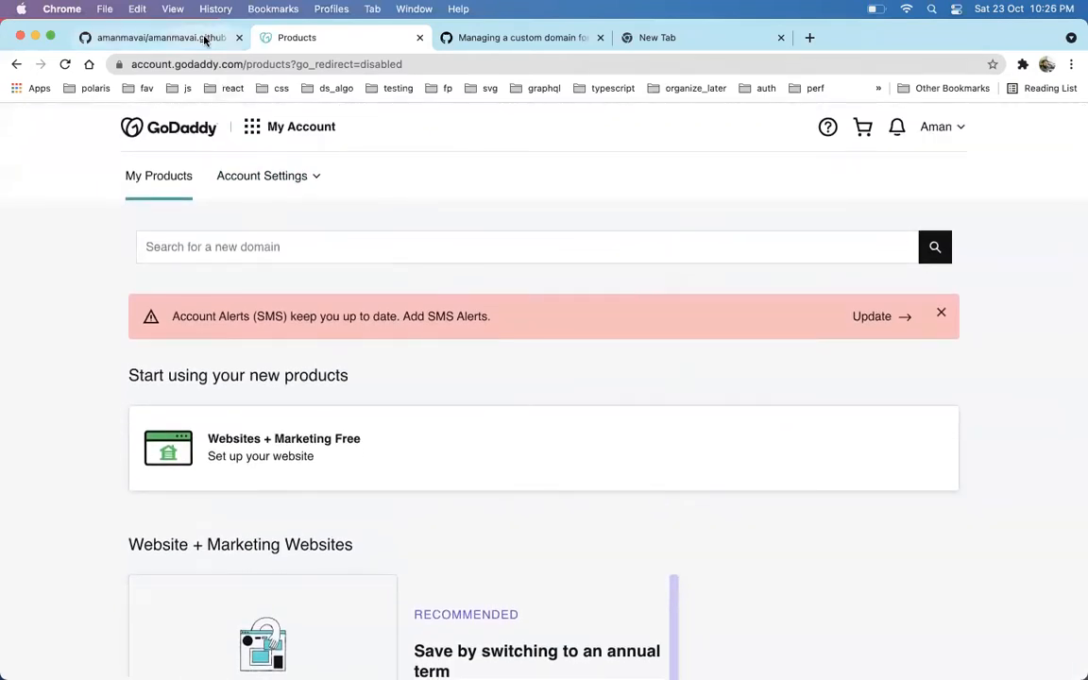
Compare the github.io site address in the GitHub repository's About section with the domain listed in the GoDaddy account.
left_click(204, 39)
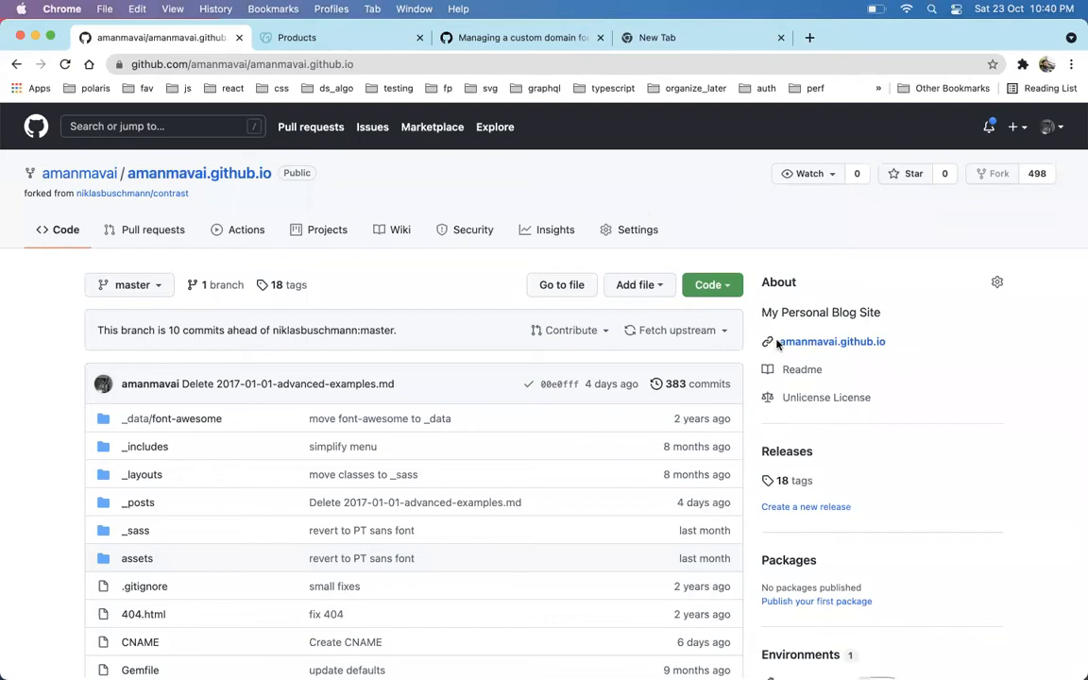
left_click_drag(778, 345, 879, 340)
left_click(926, 316)
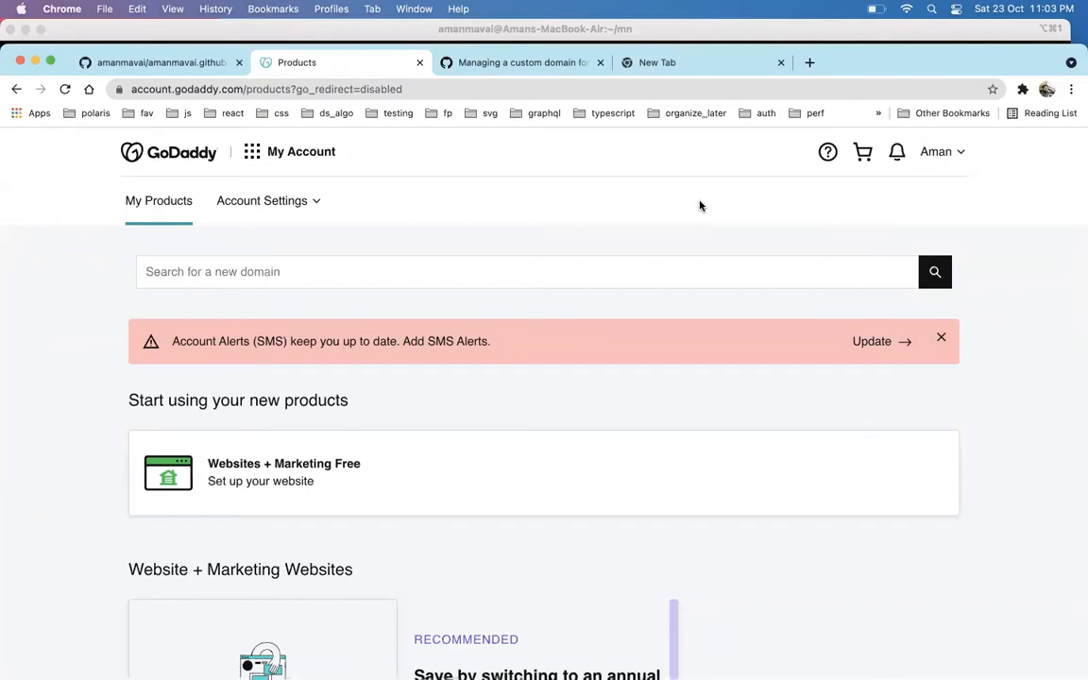
scroll(700, 206, "down", 10)
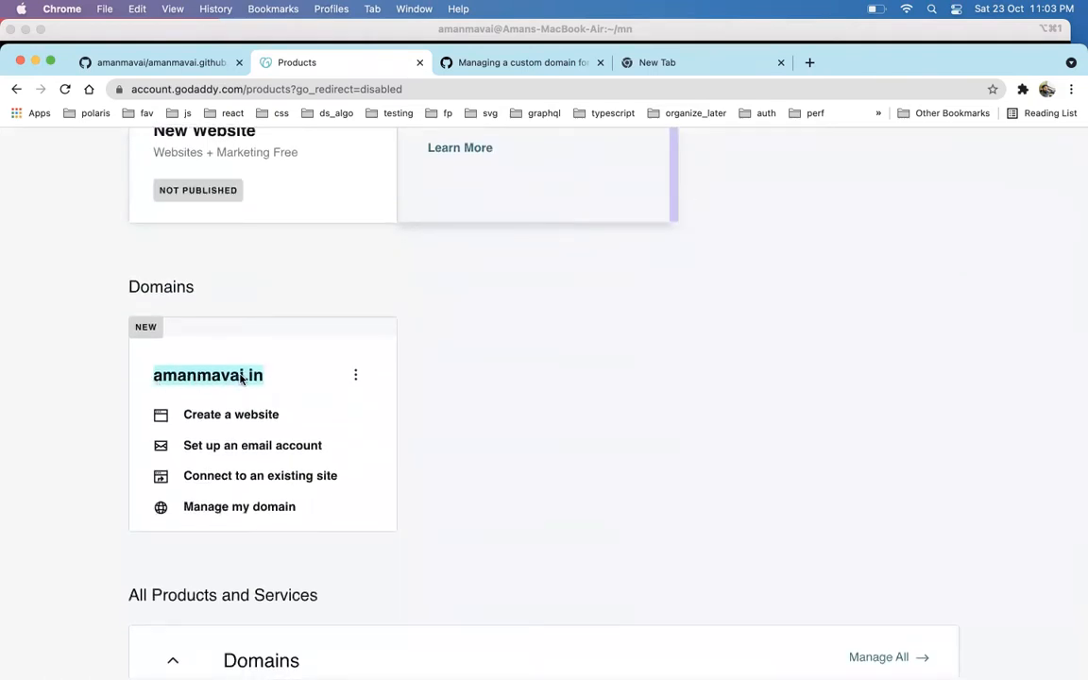
scroll(277, 379, "up", 10)
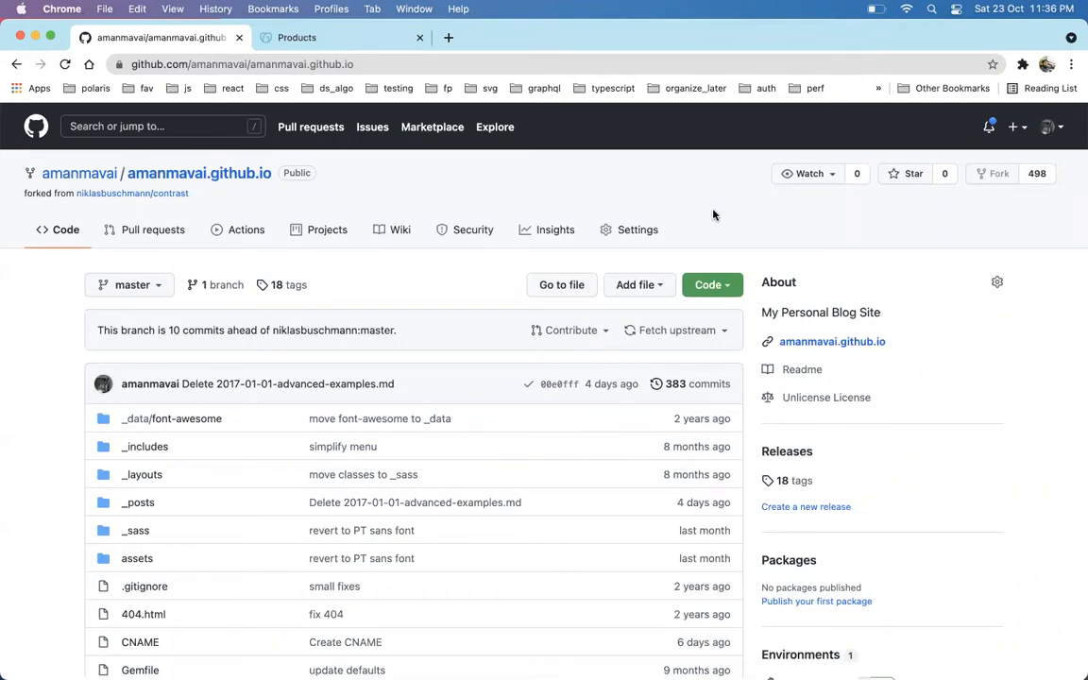
Open the repository's GitHub Pages settings and examine the Custom domain section.
left_click(633, 231)
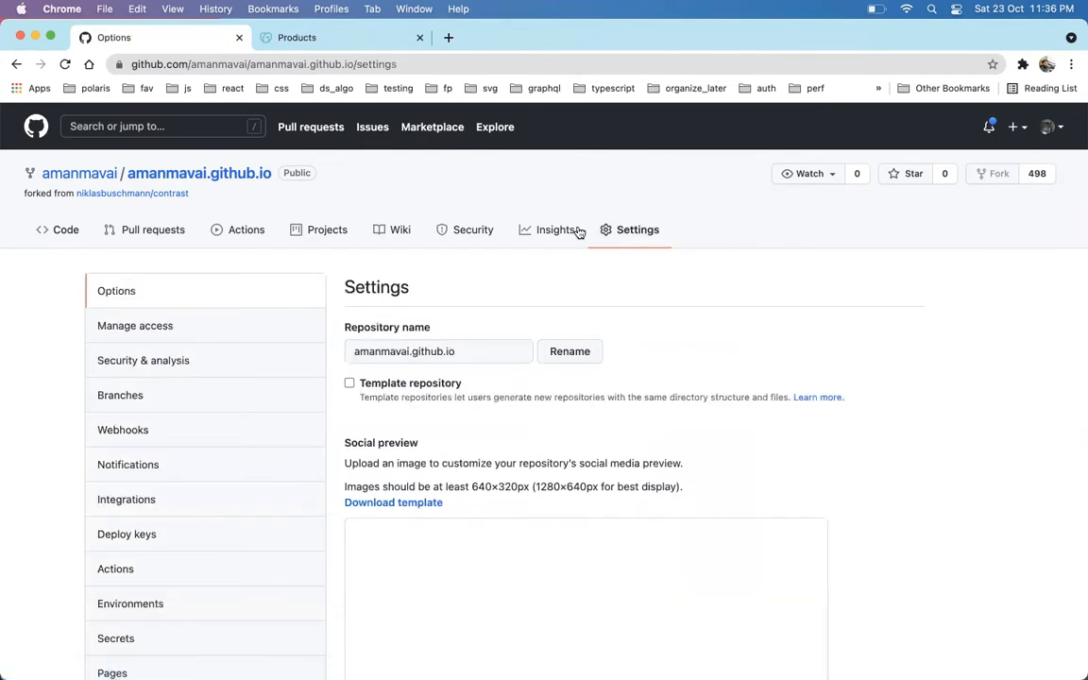
scroll(265, 434, "down", 3)
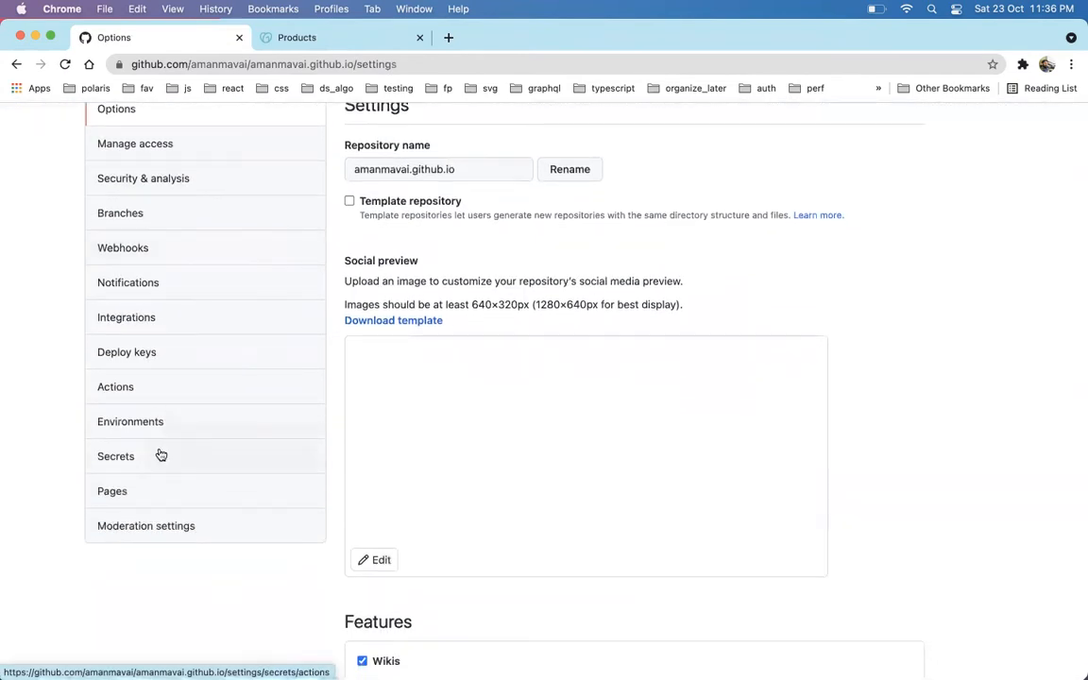
left_click(130, 498)
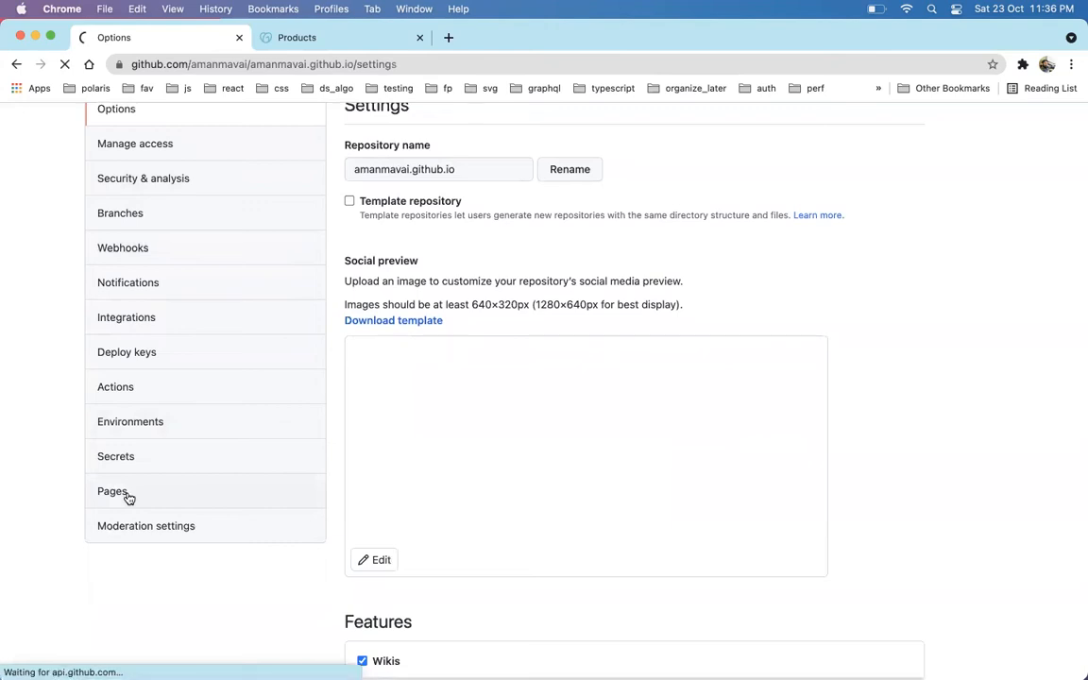
scroll(582, 326, "down", 5)
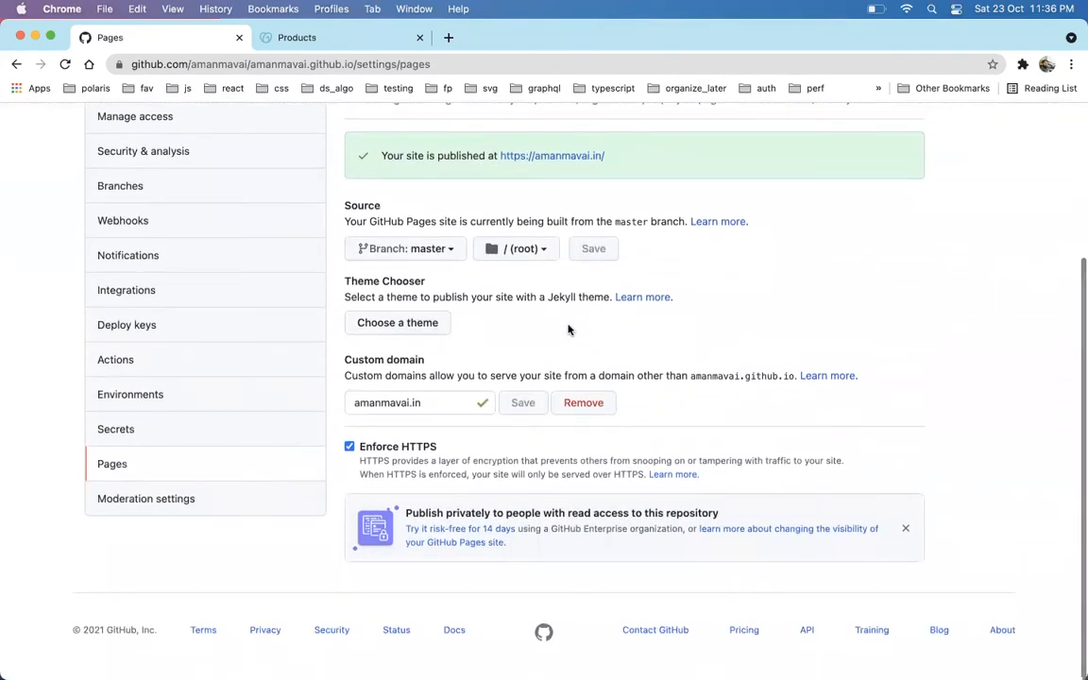
left_click_drag(346, 362, 452, 360)
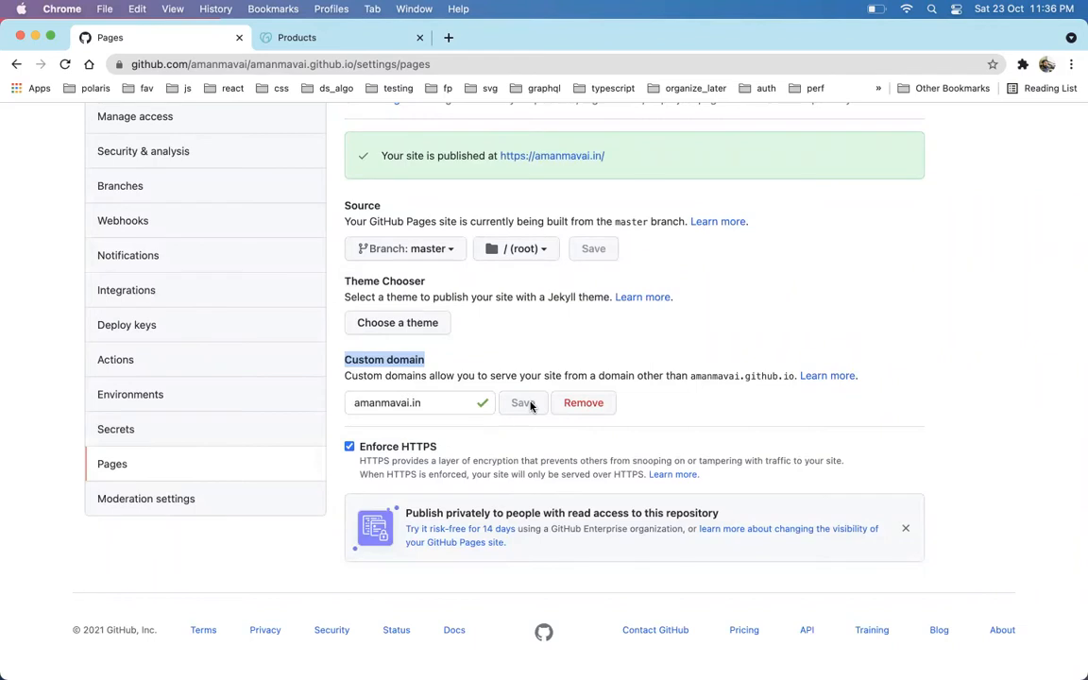
Return to the repository's file list, open the CNAME file and highlight the domain it contains.
scroll(529, 405, "up", 3)
left_click(213, 176)
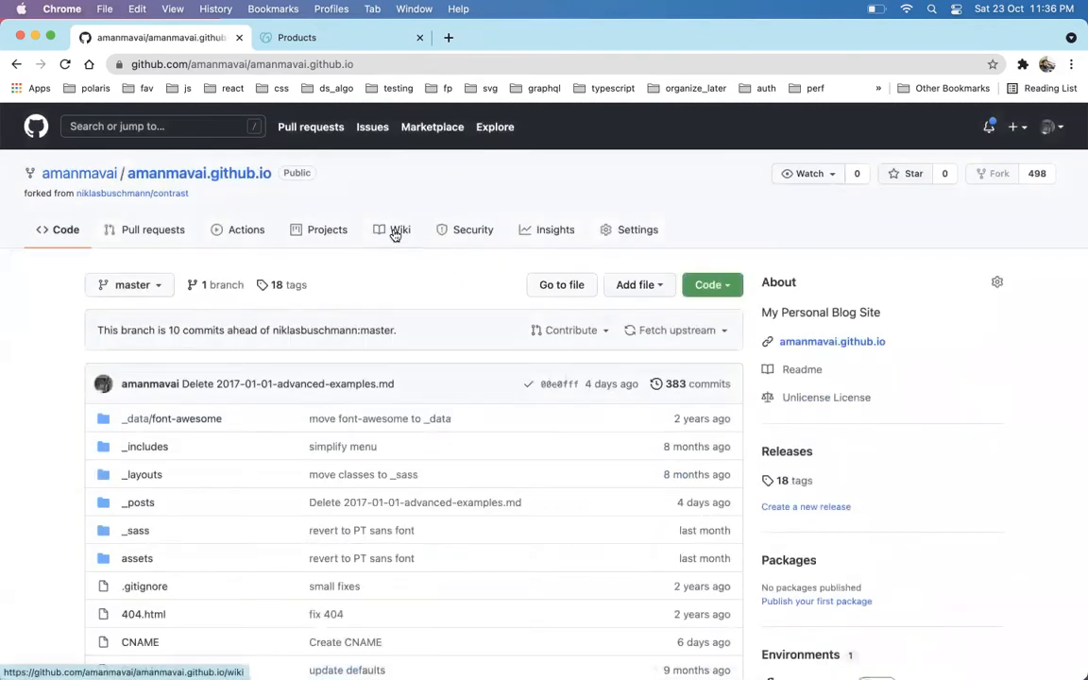
scroll(394, 232, "down", 4)
scroll(395, 235, "down", 3)
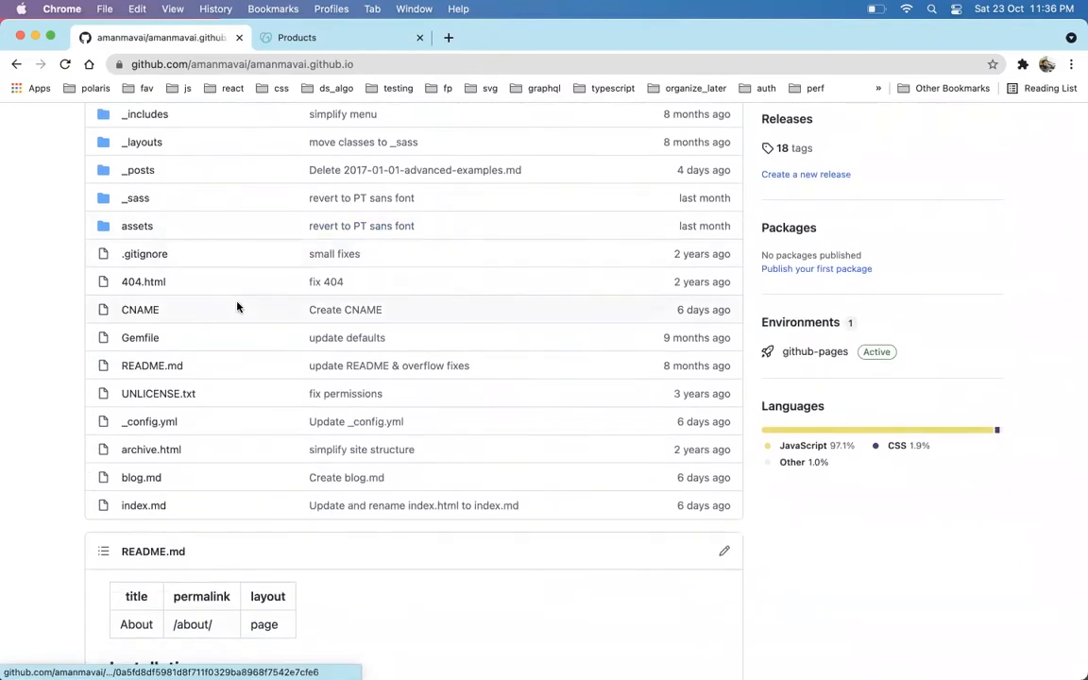
left_click(152, 311)
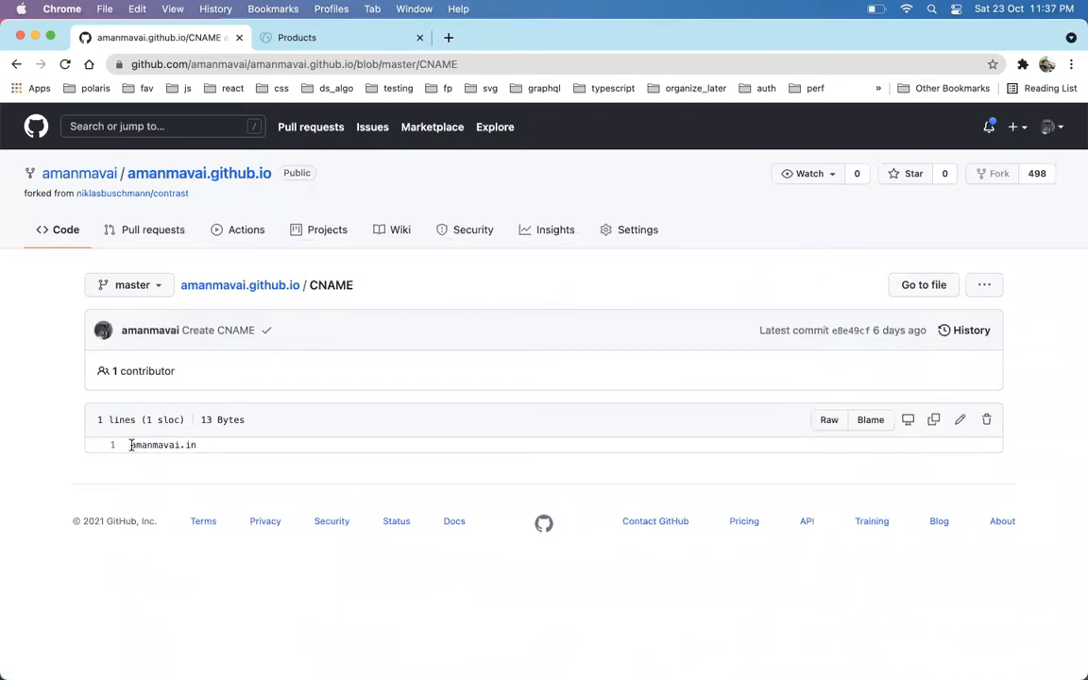
left_click_drag(130, 444, 209, 454)
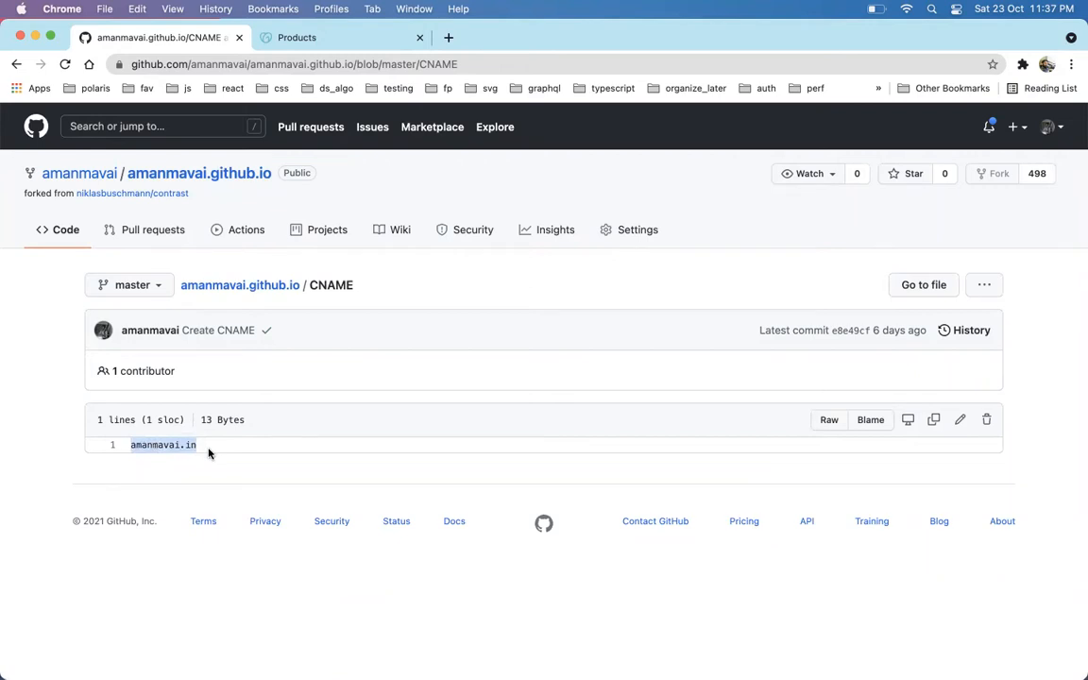
Go back to the repository's GitHub Pages settings and review the source branch and custom domain options.
left_click(217, 177)
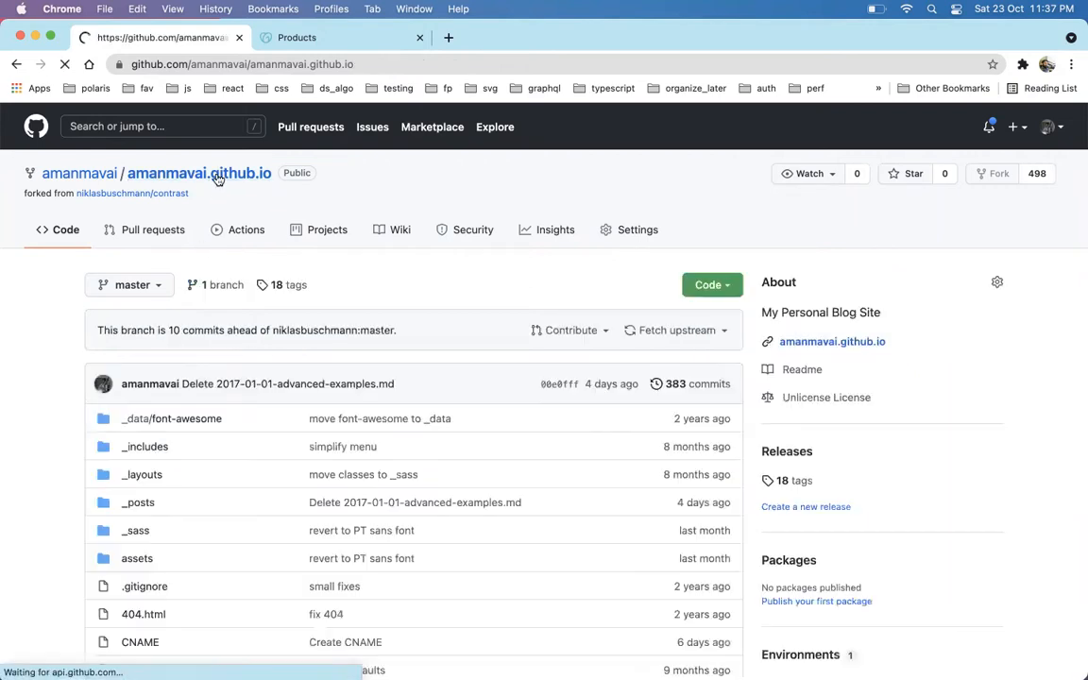
left_click(630, 231)
scroll(111, 558, "down", 2)
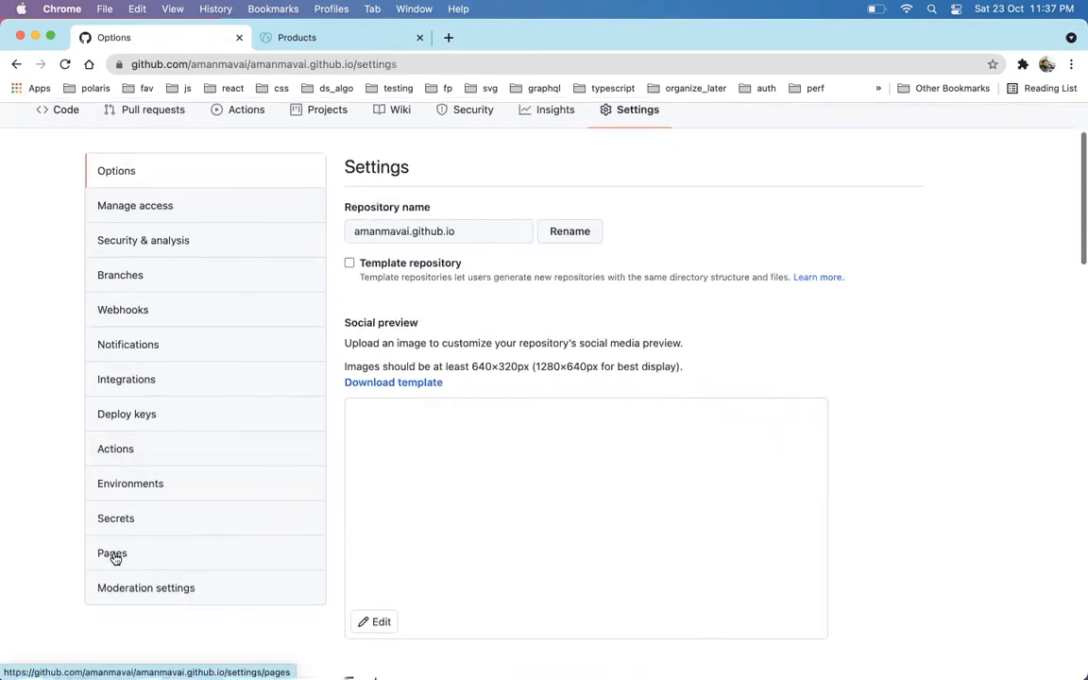
left_click(112, 555)
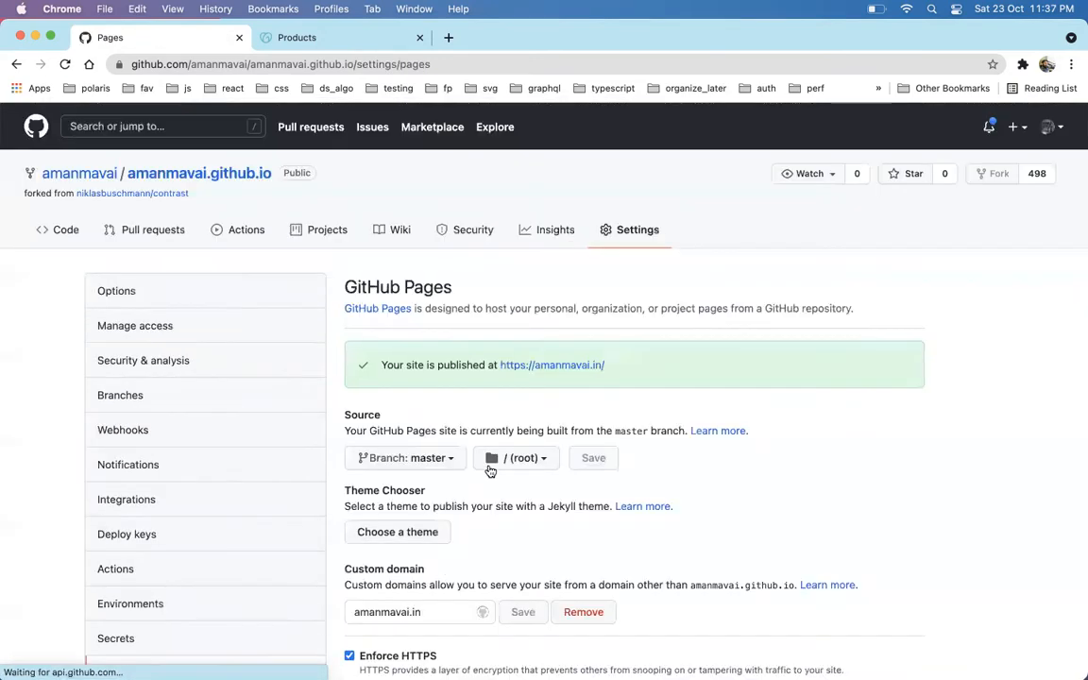
scroll(491, 468, "down", 5)
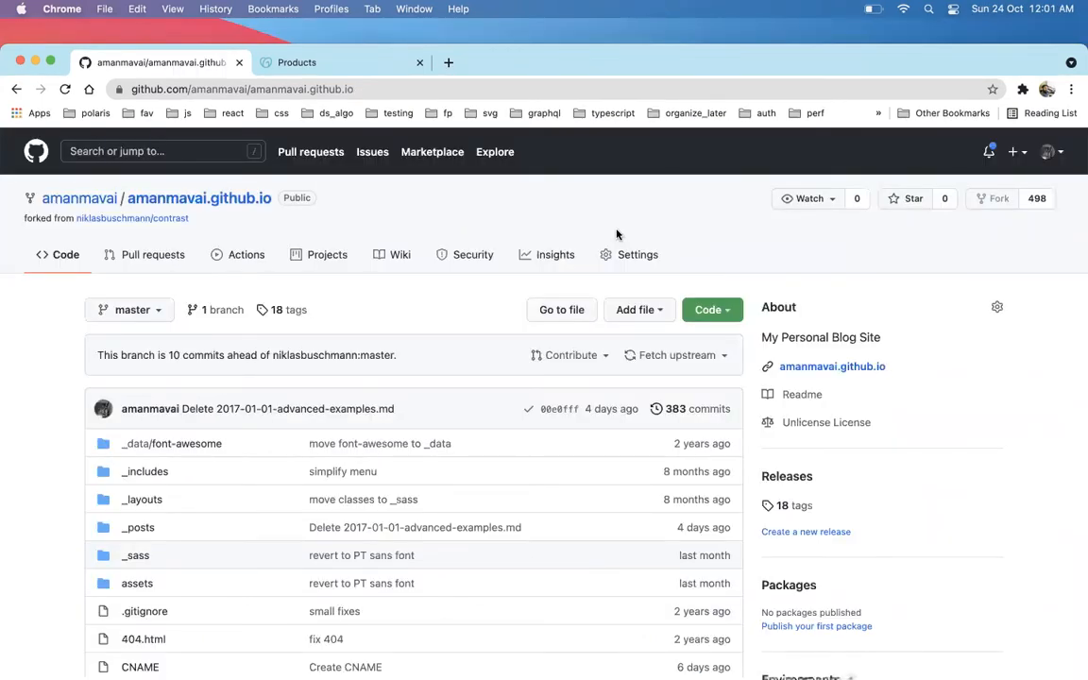
Open DNS management for the .in domain in GoDaddy and examine its list of DNS records.
left_click(337, 60)
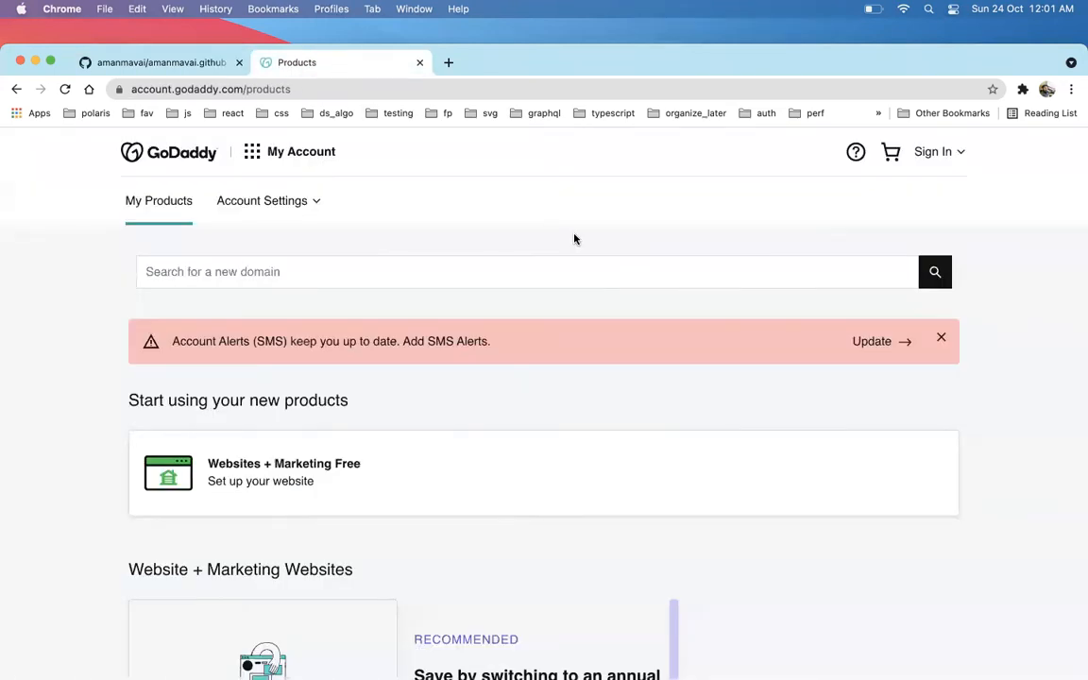
scroll(574, 239, "down", 6)
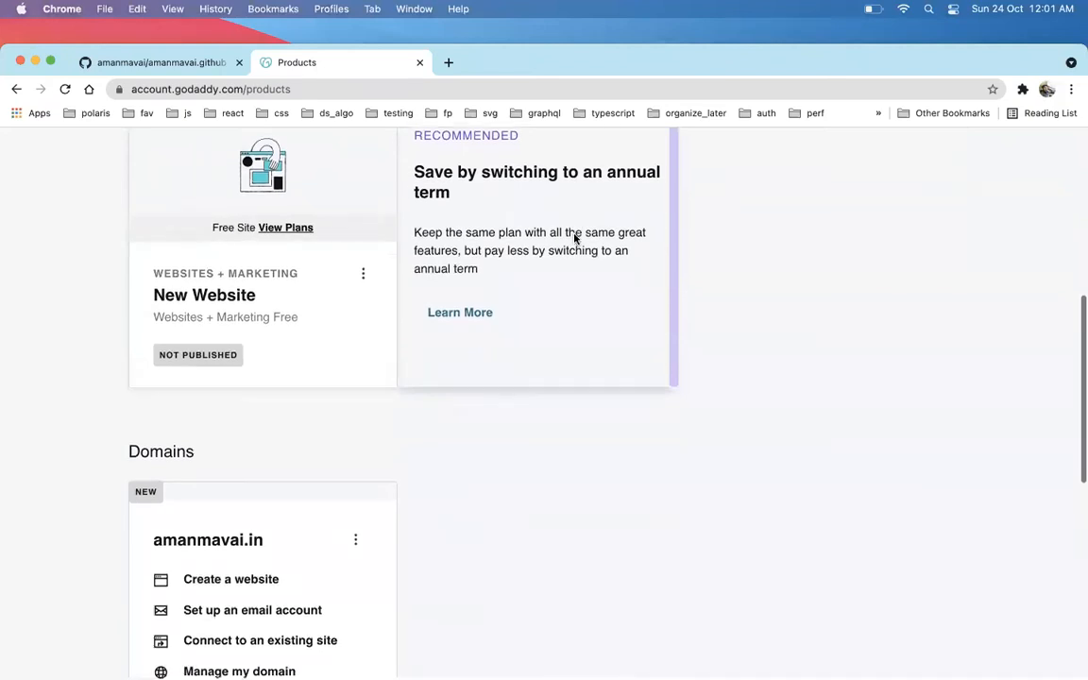
left_click(356, 434)
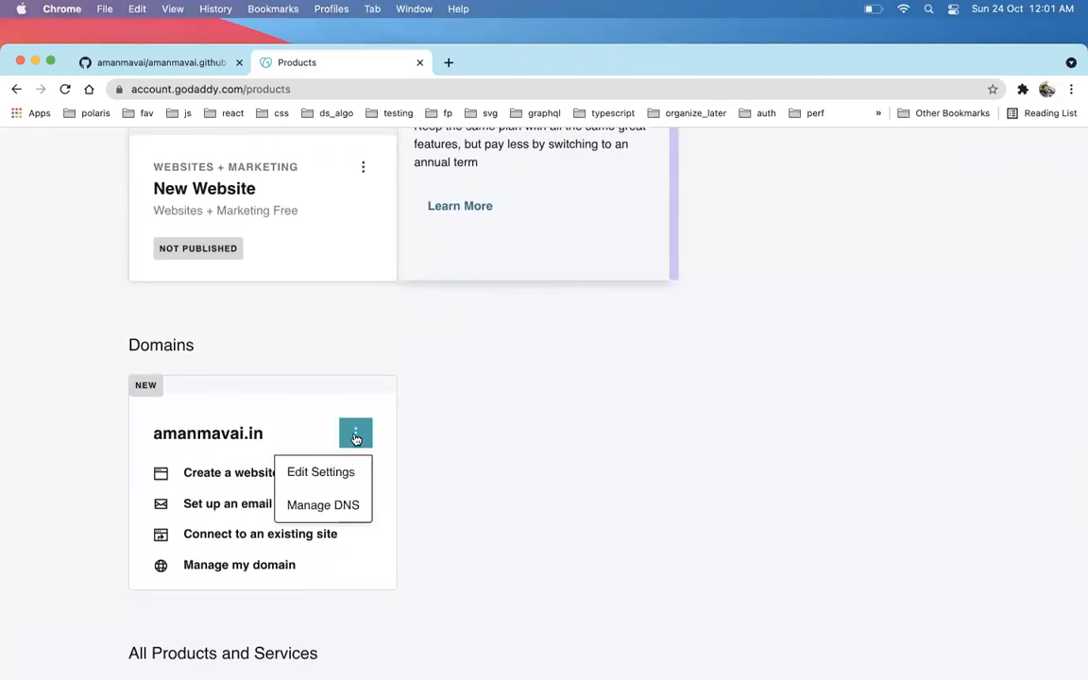
left_click(322, 506)
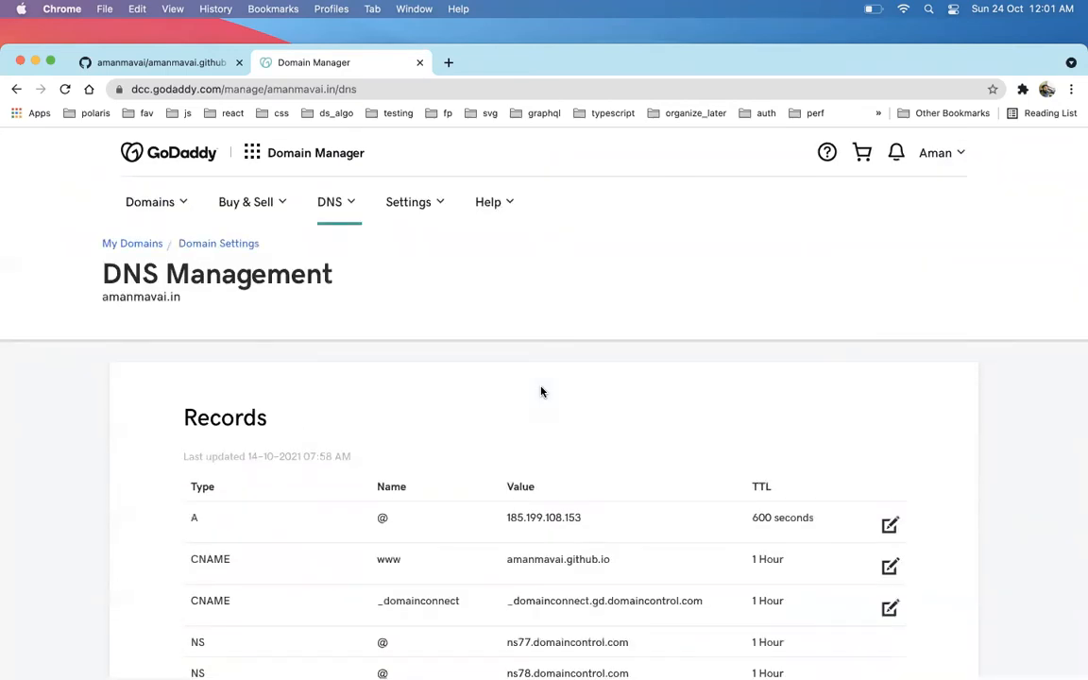
scroll(539, 388, "down", 2)
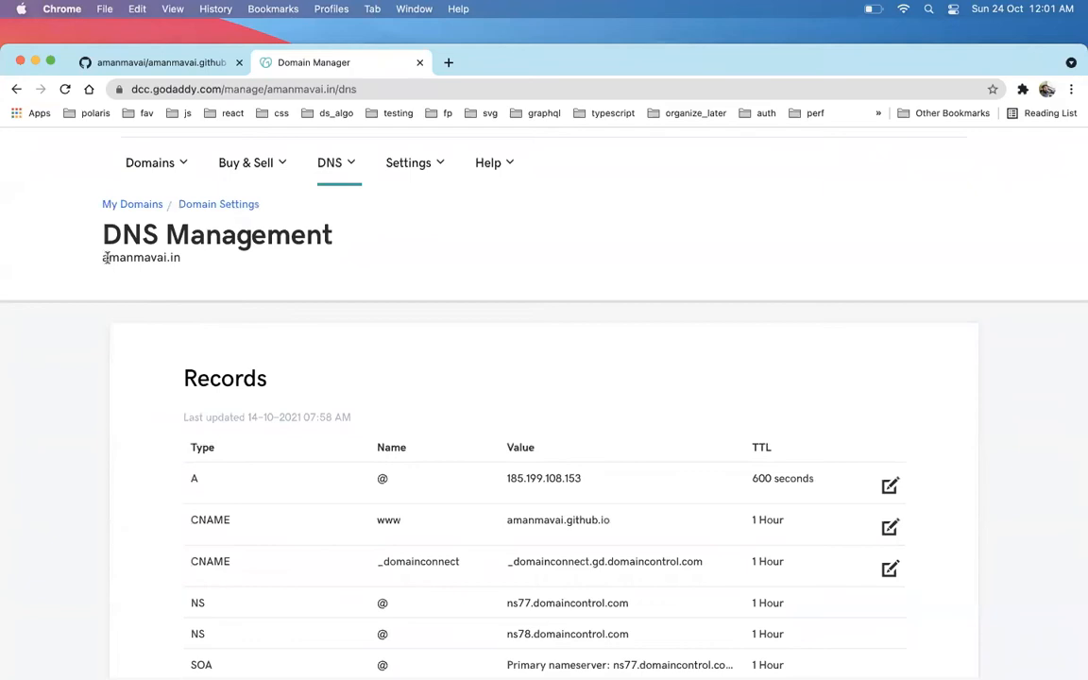
left_click_drag(104, 255, 199, 261)
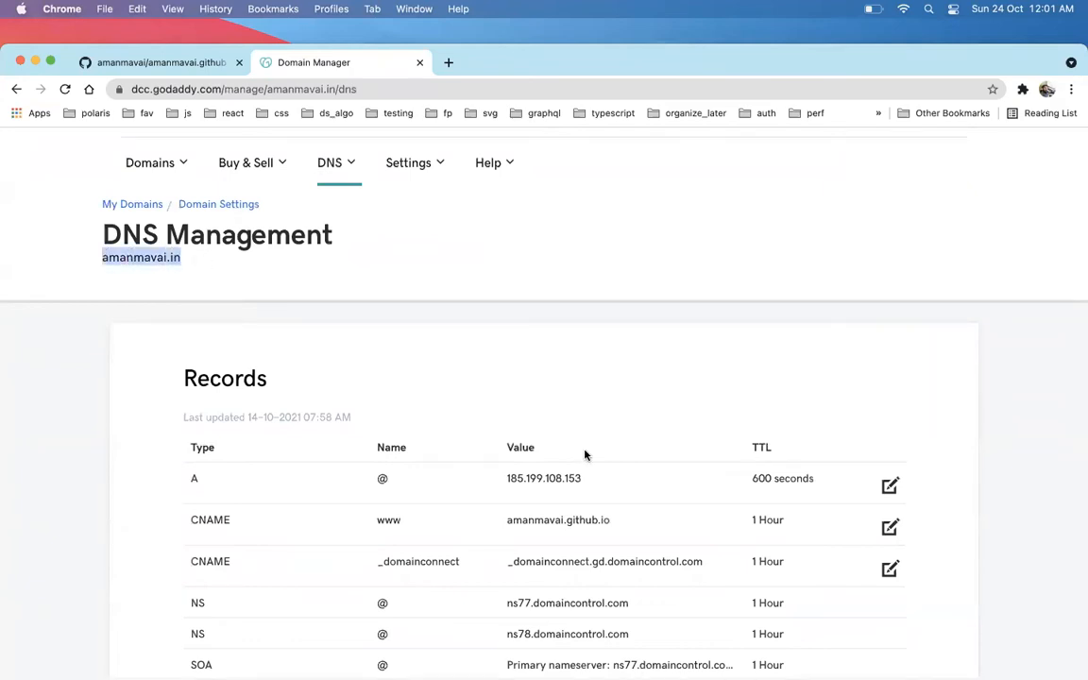
scroll(583, 451, "down", 2)
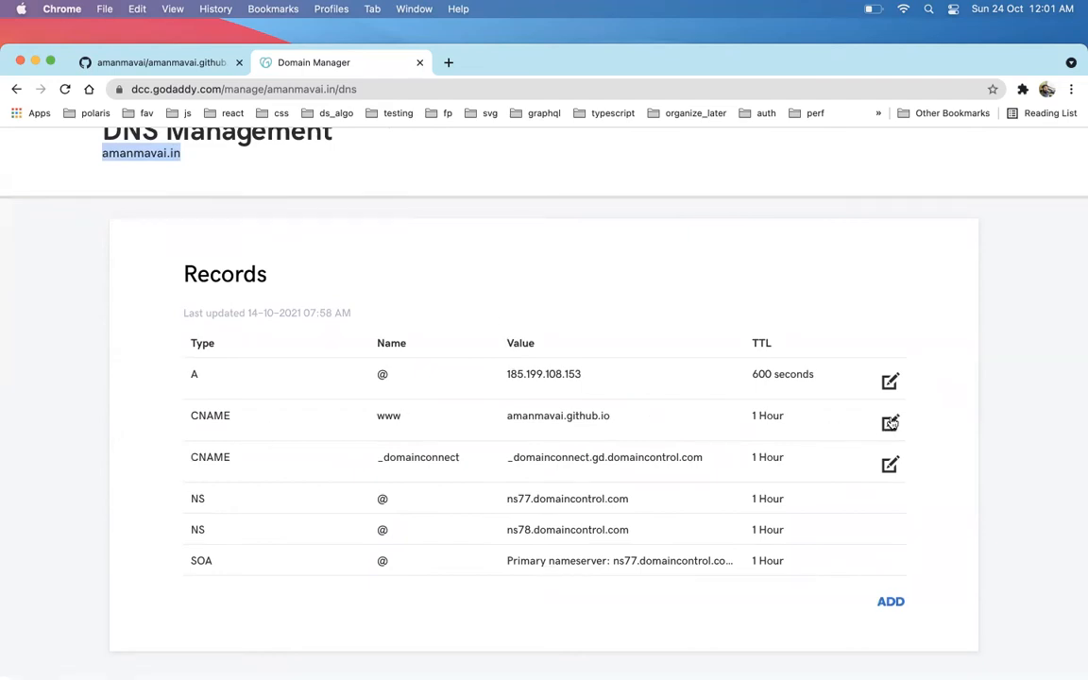
Open the www CNAME record for editing, compare its github.io target with the domain name, and close it without saving.
left_click(891, 423)
left_click(588, 495)
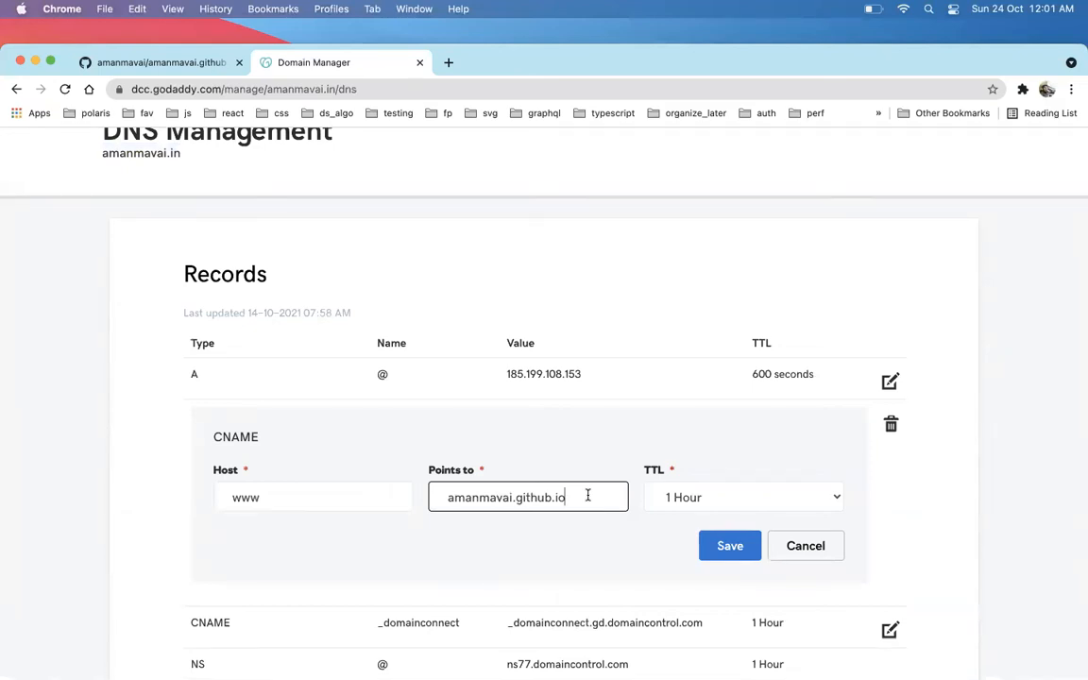
scroll(587, 495, "up", 1)
left_click_drag(98, 190, 180, 191)
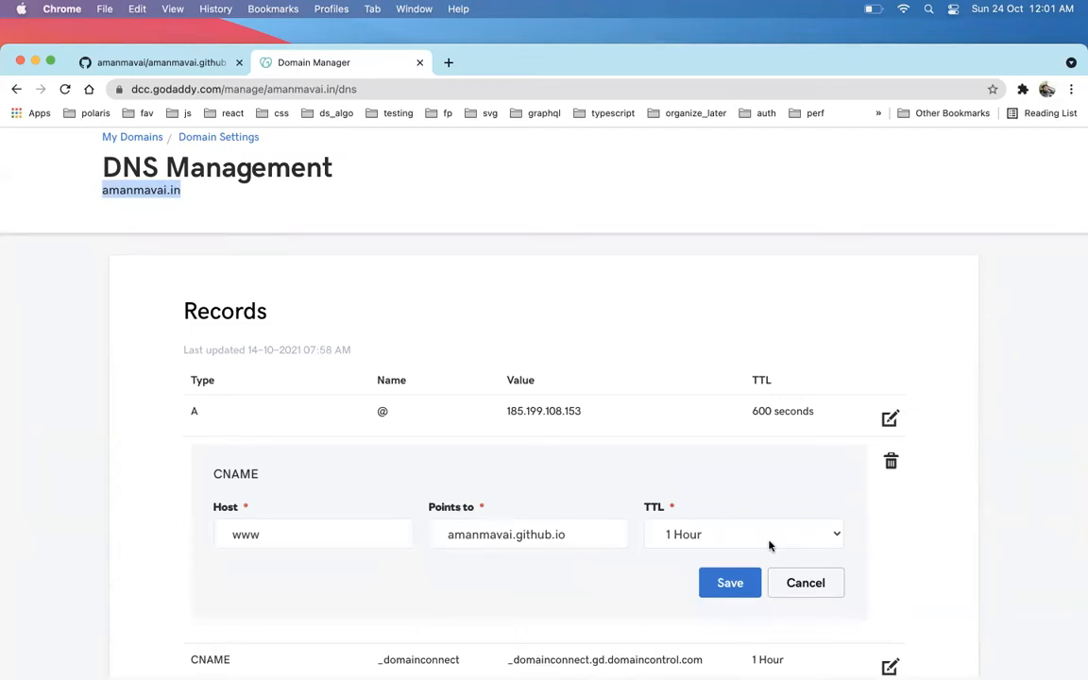
left_click(807, 583)
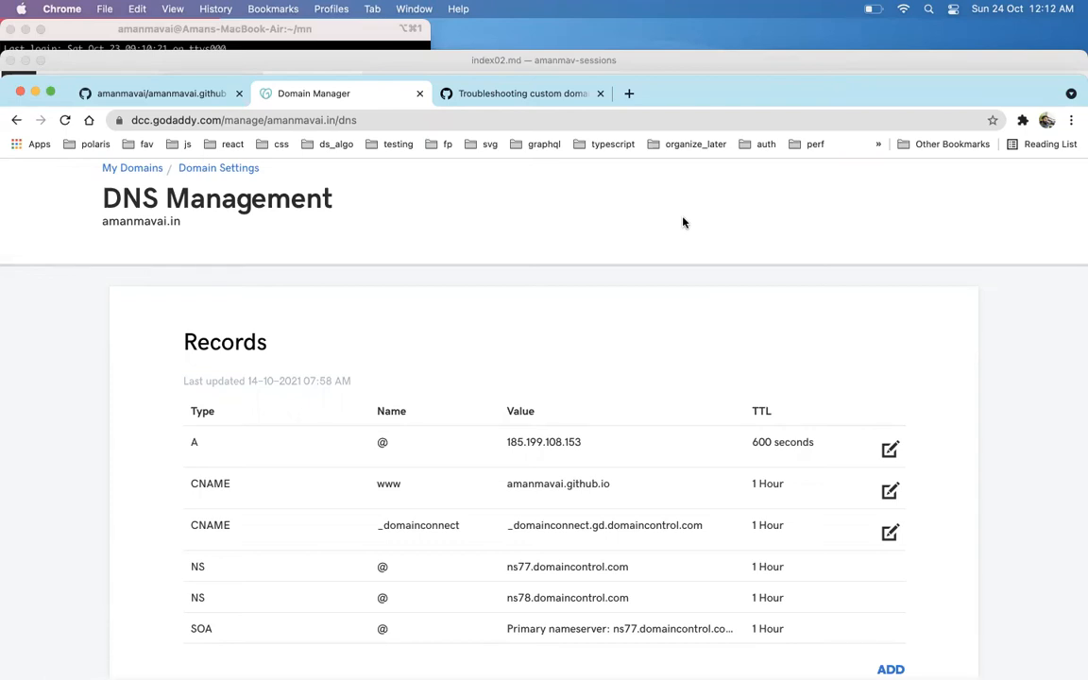
Switch to VS Code and highlight the domain types in index02.md, including the Apex domain label and its example.com example.
key("super+Tab")
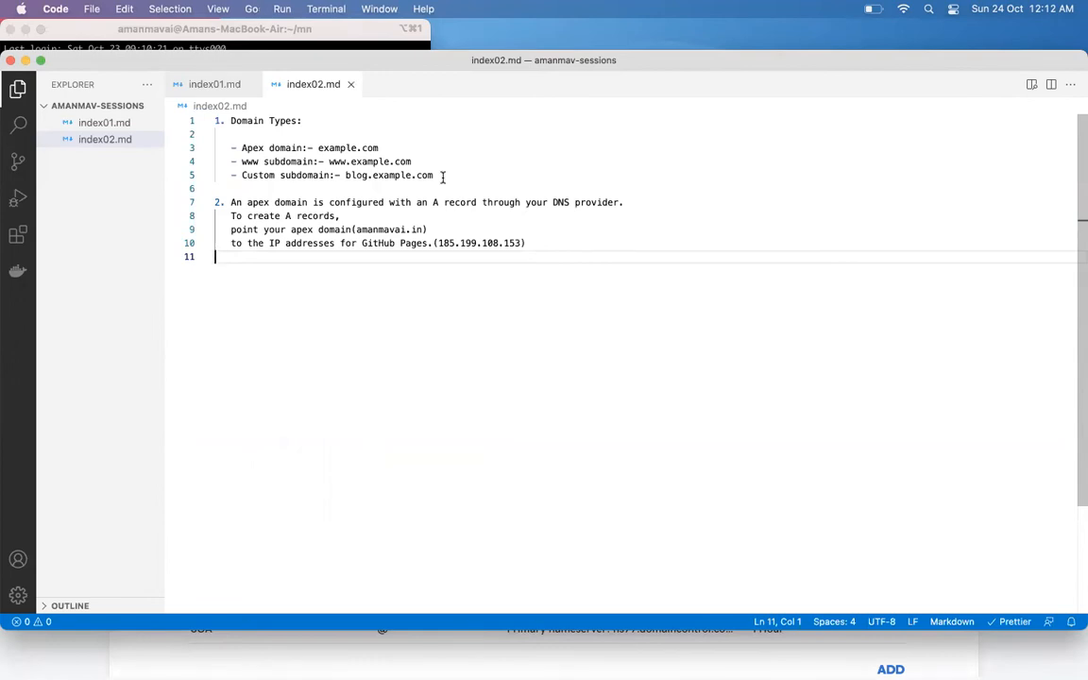
left_click_drag(442, 176, 216, 148)
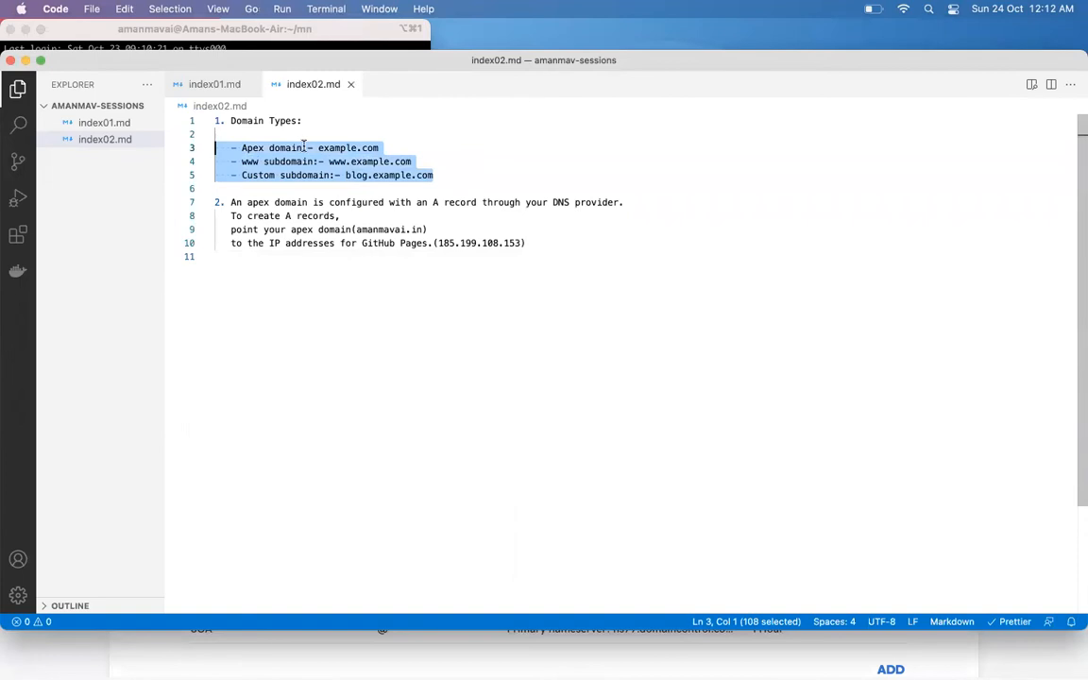
left_click(242, 148)
left_click_drag(243, 148, 304, 148)
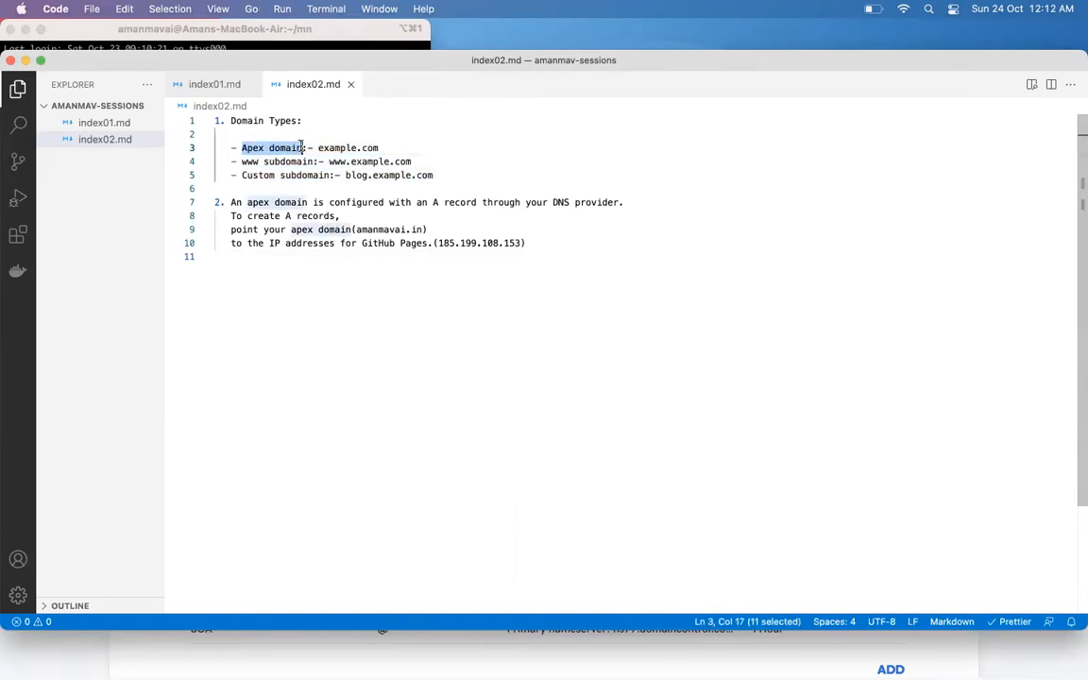
left_click_drag(318, 148, 391, 146)
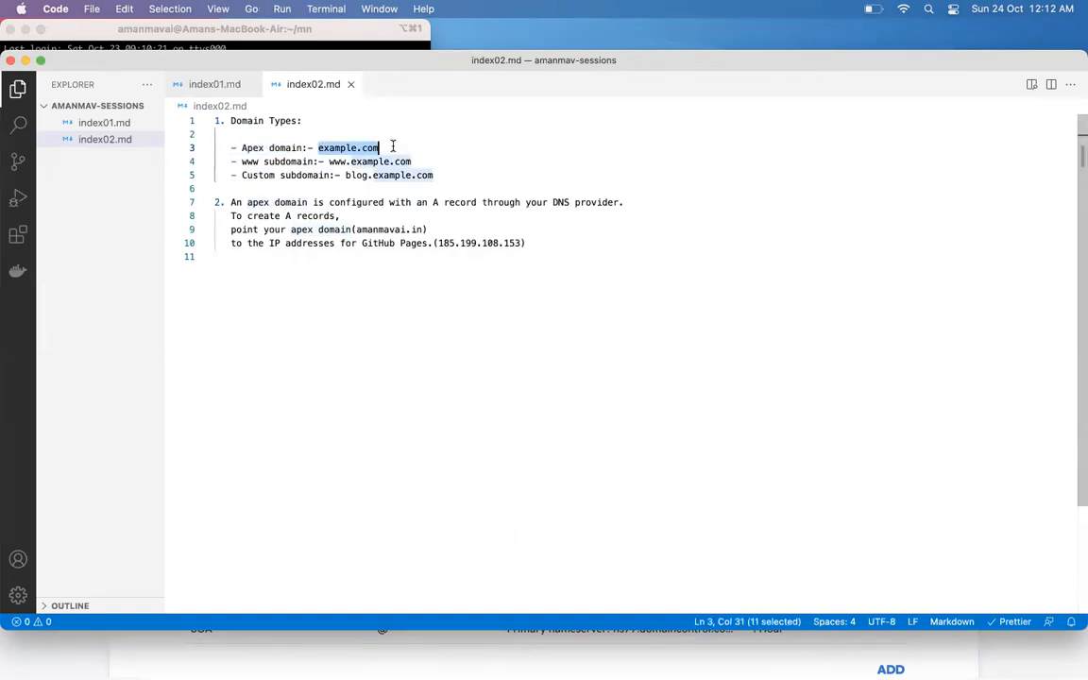
left_click(242, 161)
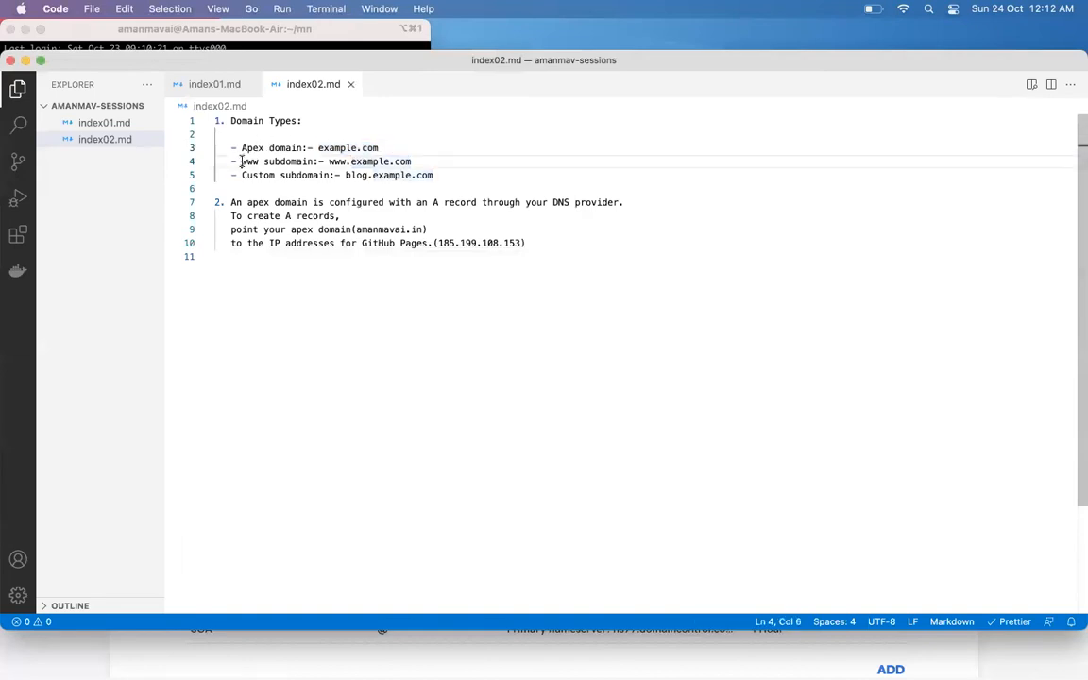
left_click_drag(241, 162, 423, 162)
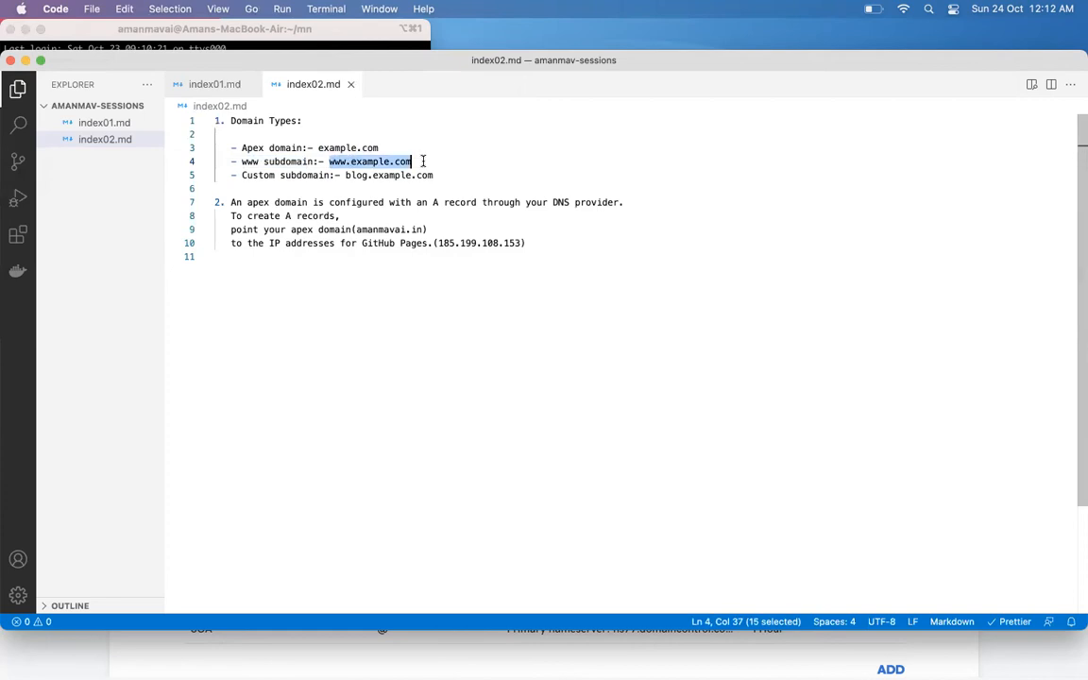
left_click(242, 176)
left_click_drag(242, 175, 461, 176)
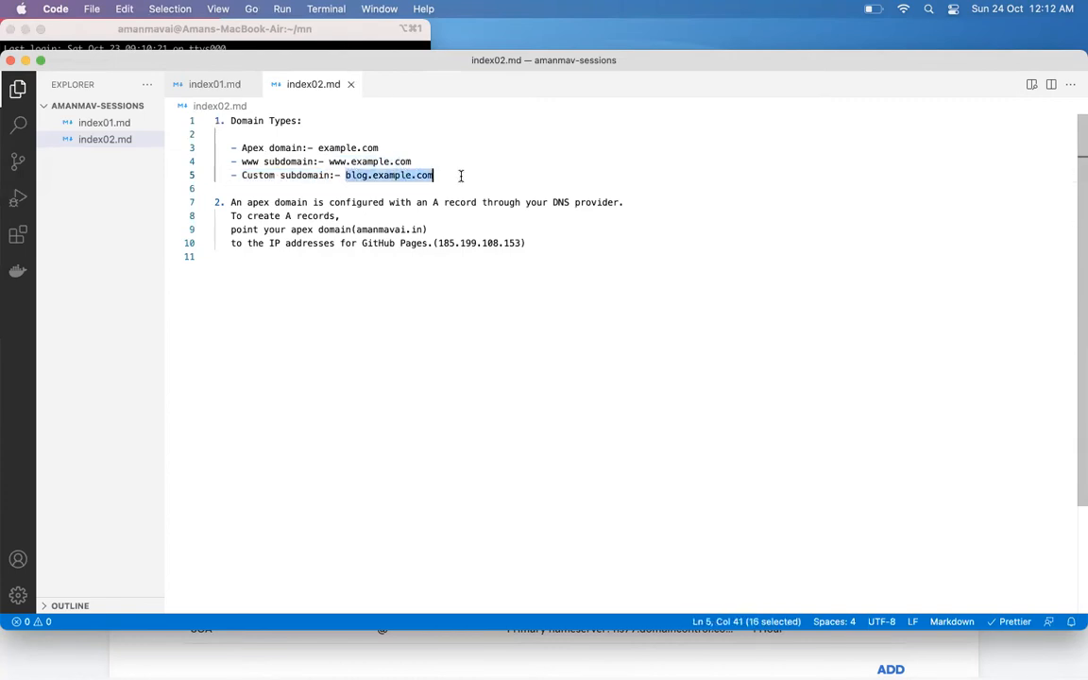
left_click(460, 176)
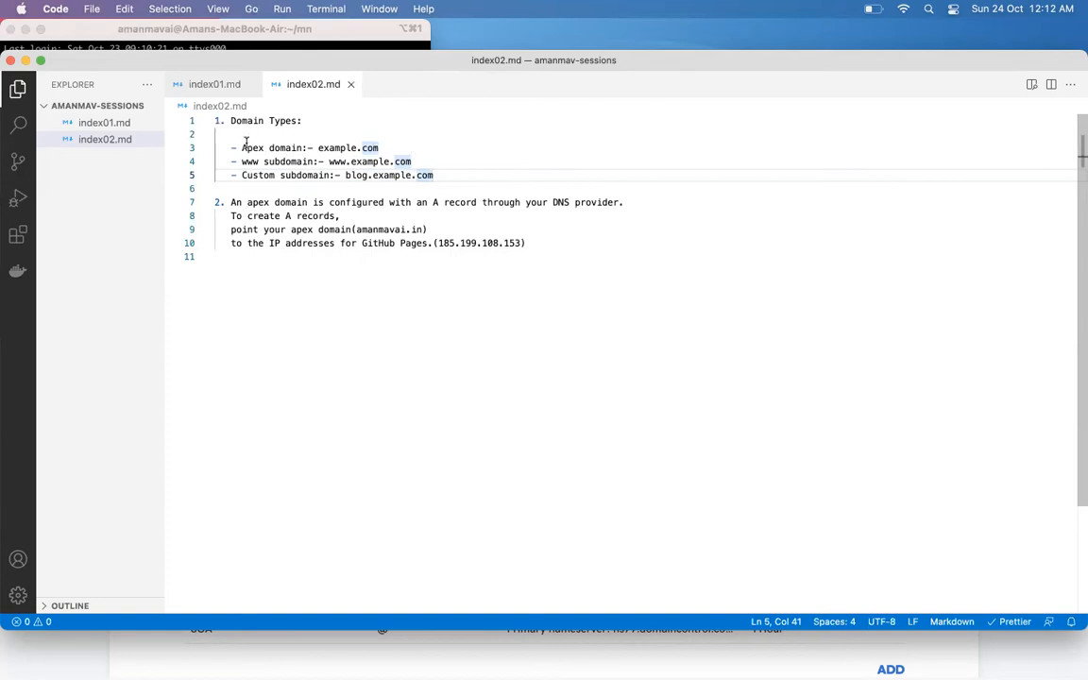
left_click_drag(242, 147, 384, 148)
left_click(383, 148)
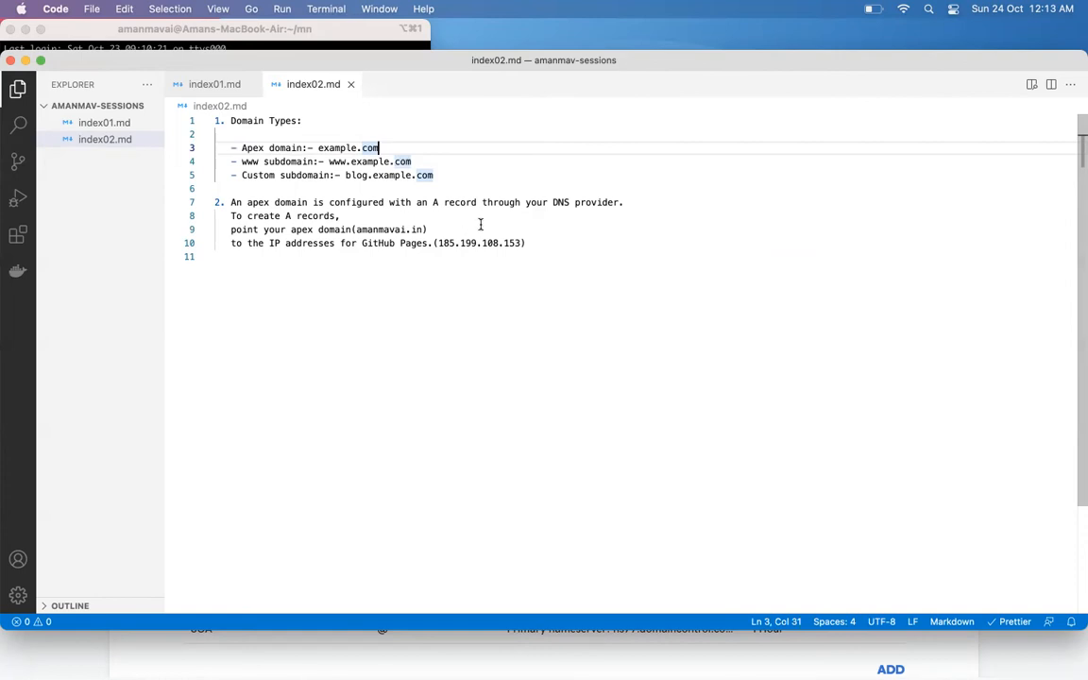
Highlight the apex domain, GitHub Pages and the IP address 185.199.108.153 in the A record note of index02.md.
left_click(289, 229)
left_click_drag(289, 229, 431, 230)
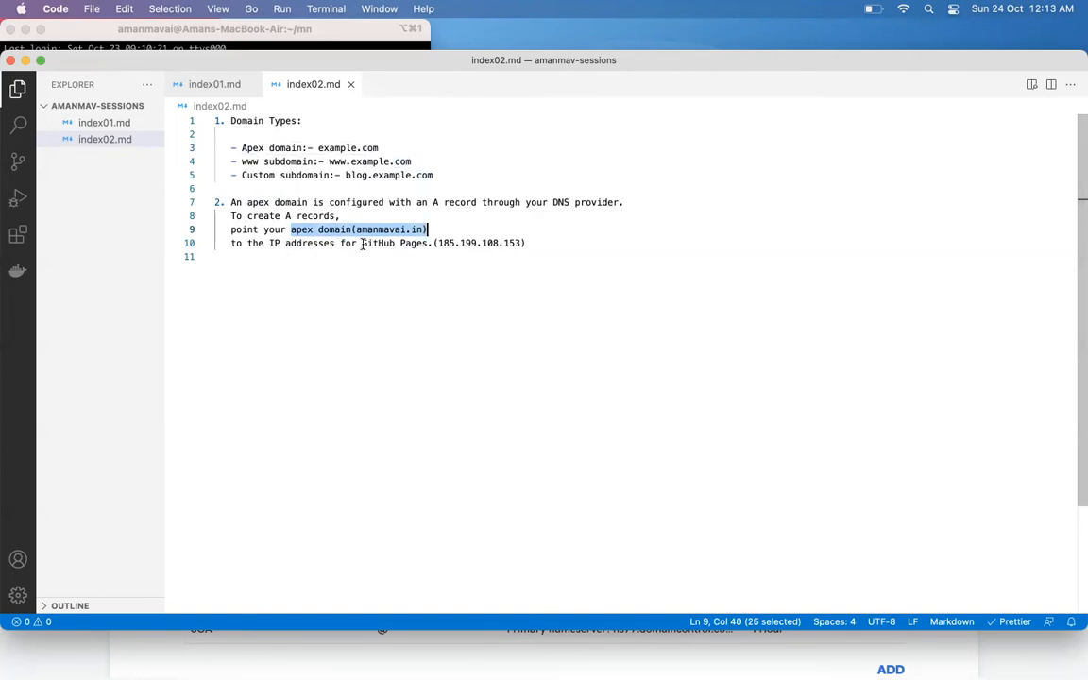
left_click_drag(361, 244, 429, 244)
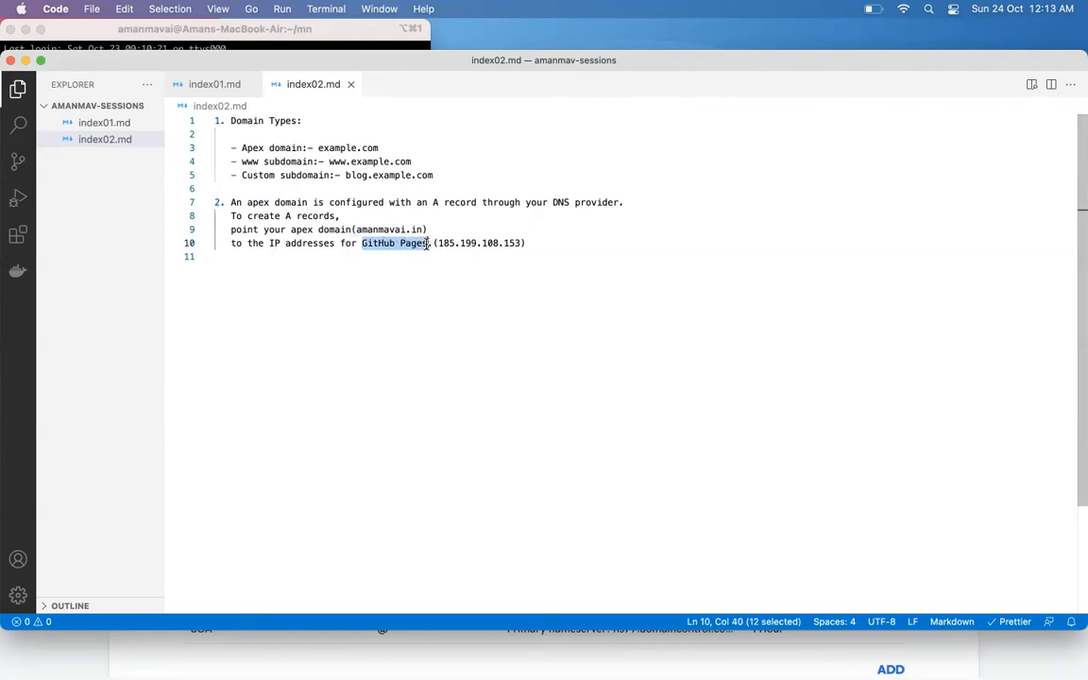
left_click_drag(435, 243, 564, 245)
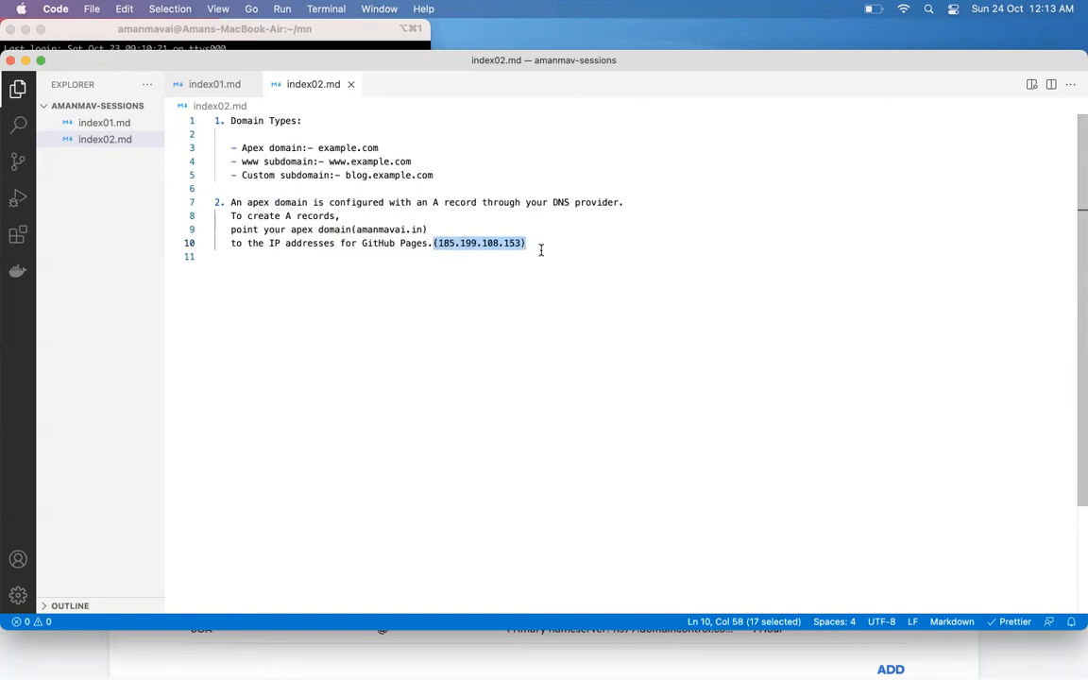
Switch to Chrome, open the A record for editing, compare its Points to address with the domain name, and cancel without saving.
mouse_move(425, 651)
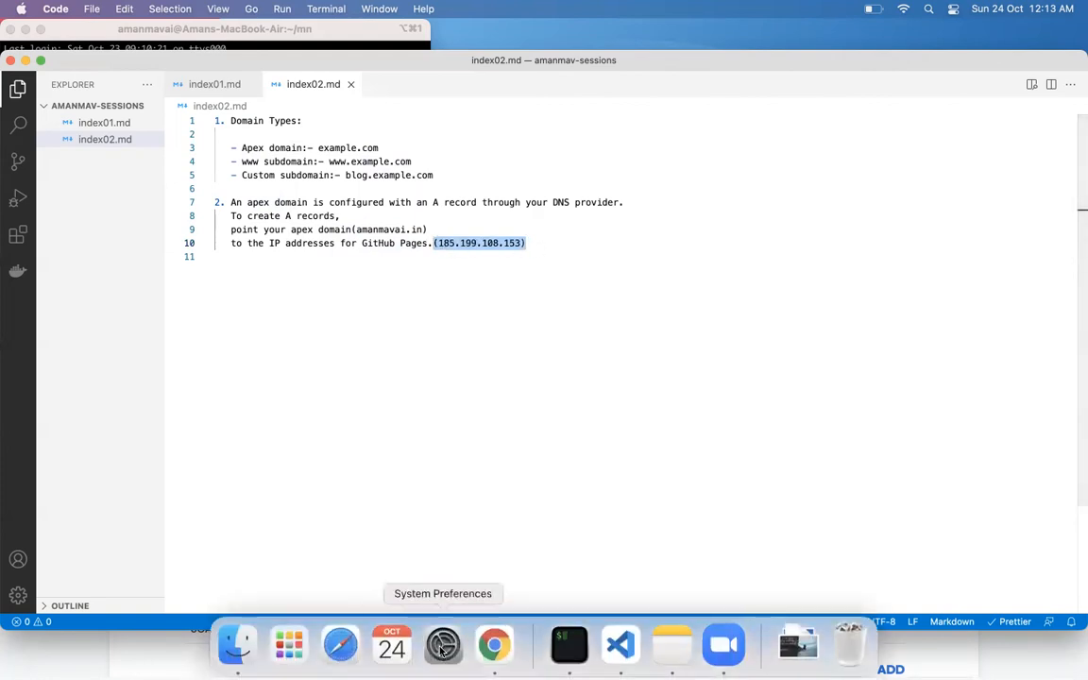
left_click(493, 643)
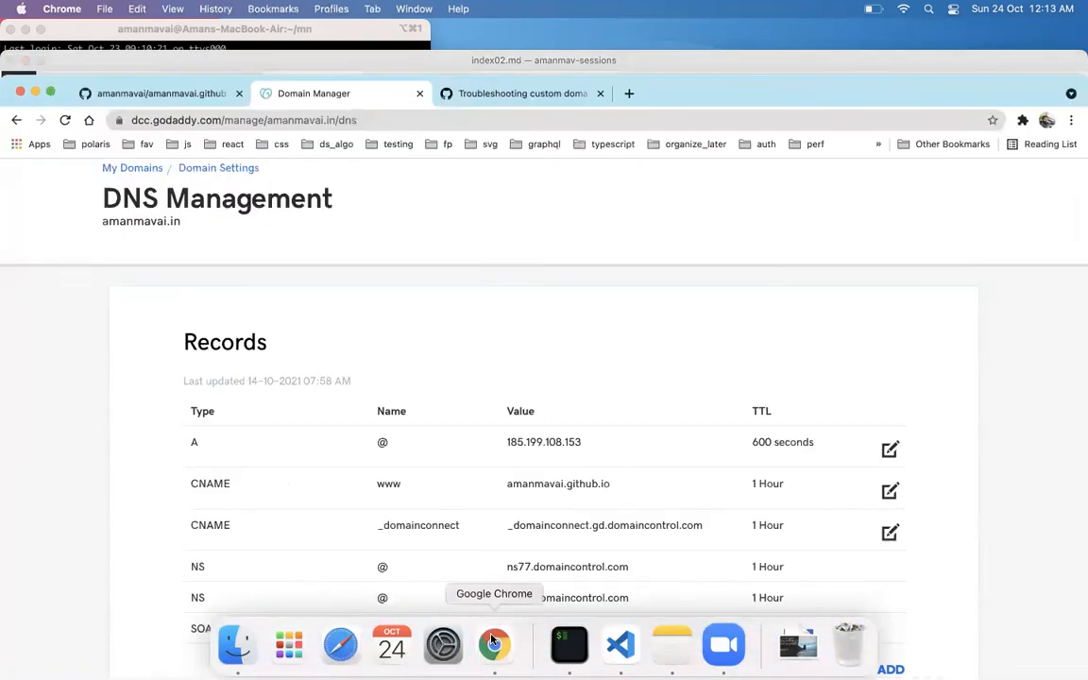
scroll(378, 247, "down", 1)
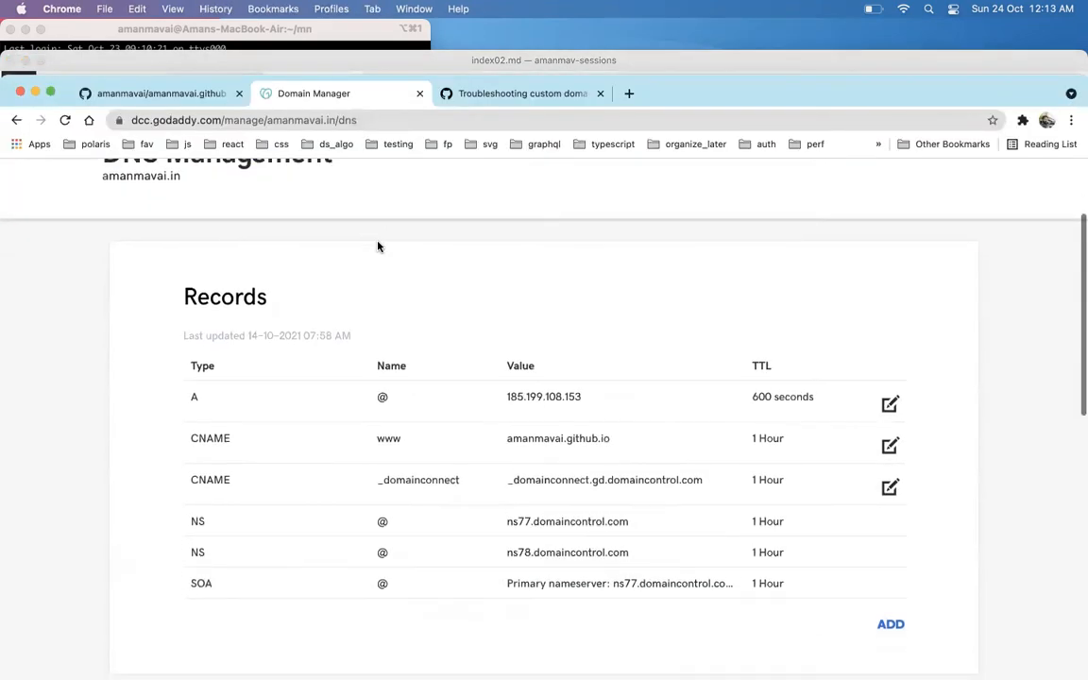
scroll(378, 246, "up", 1)
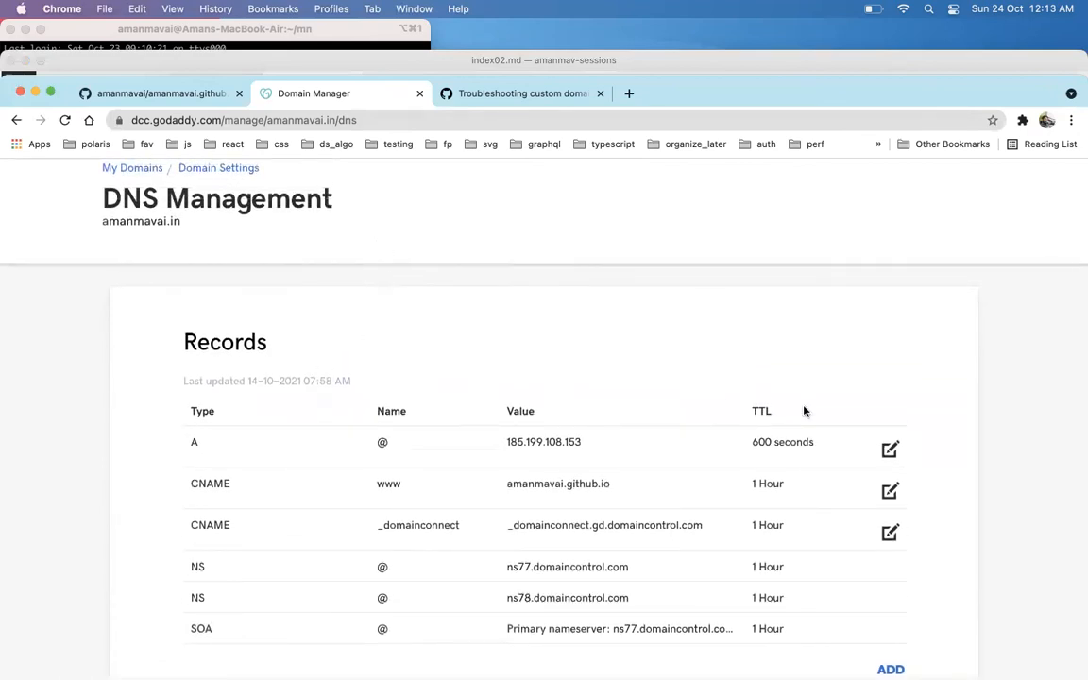
left_click(890, 449)
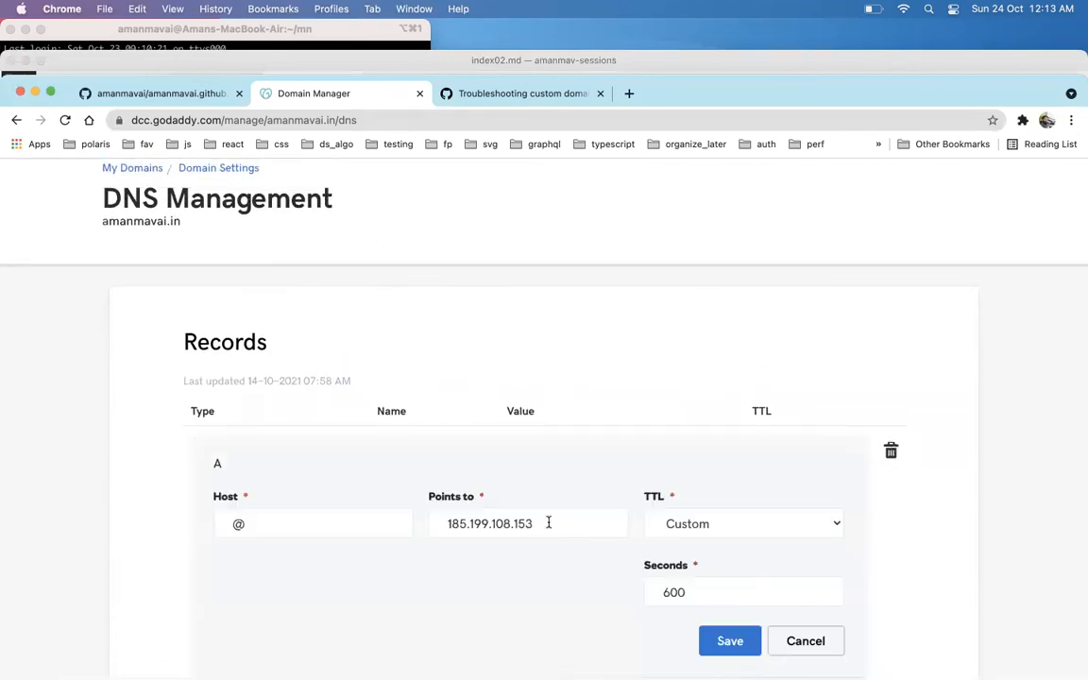
left_click_drag(548, 523, 431, 519)
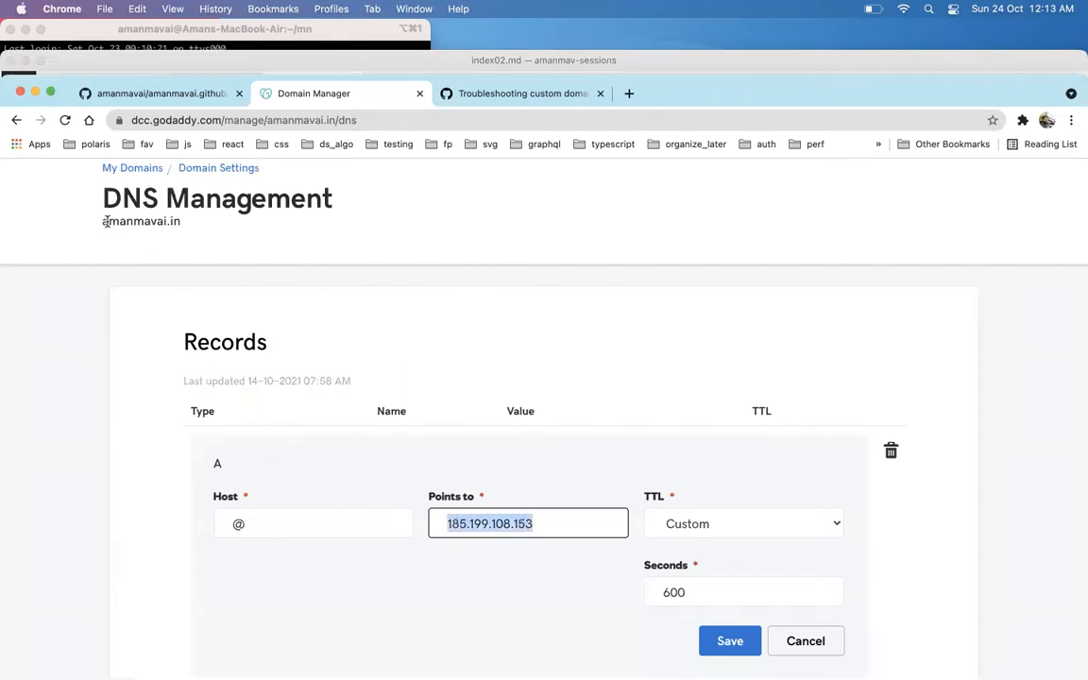
left_click_drag(102, 222, 180, 221)
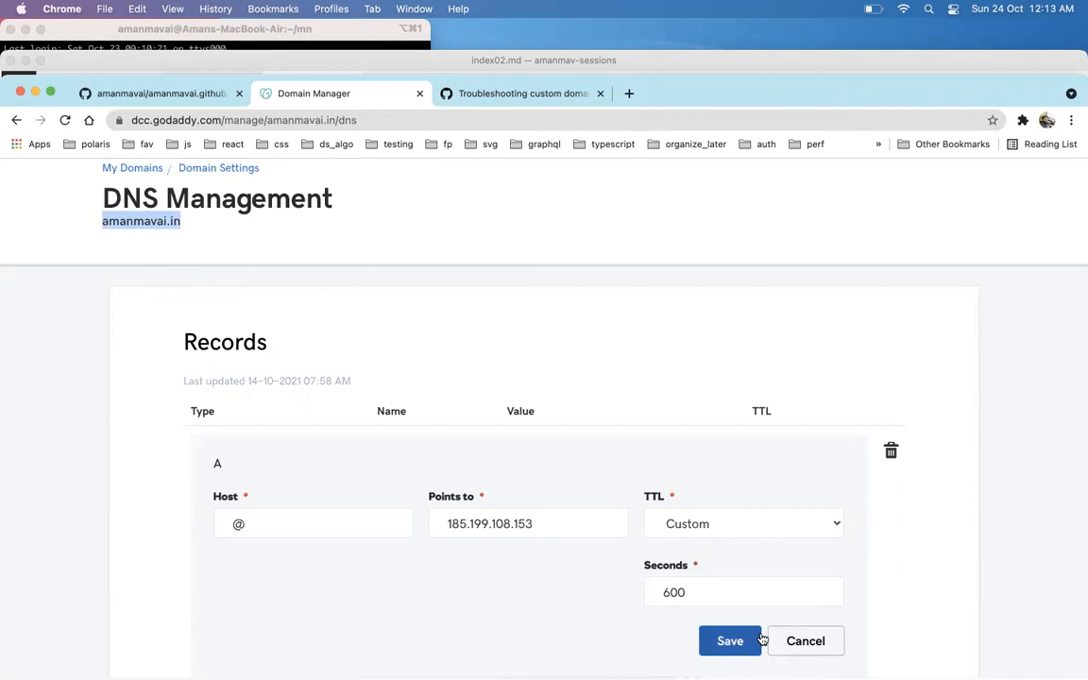
left_click(804, 641)
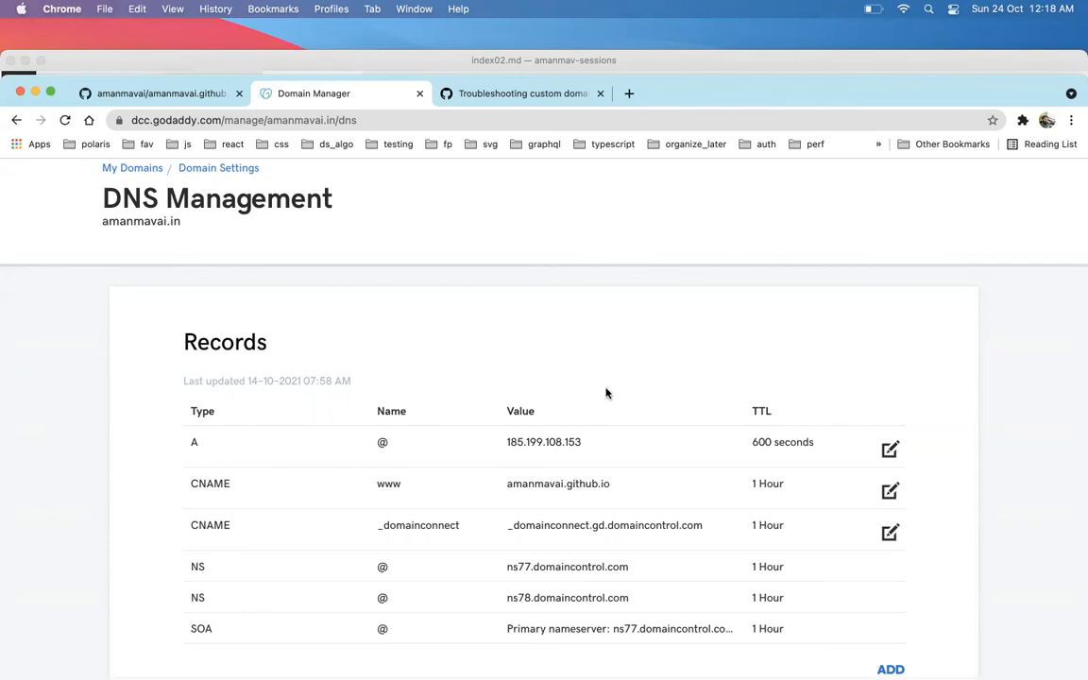
Review the DNS records list and highlight the domain name under the DNS Management heading.
scroll(607, 391, "down", 3)
scroll(607, 391, "up", 5)
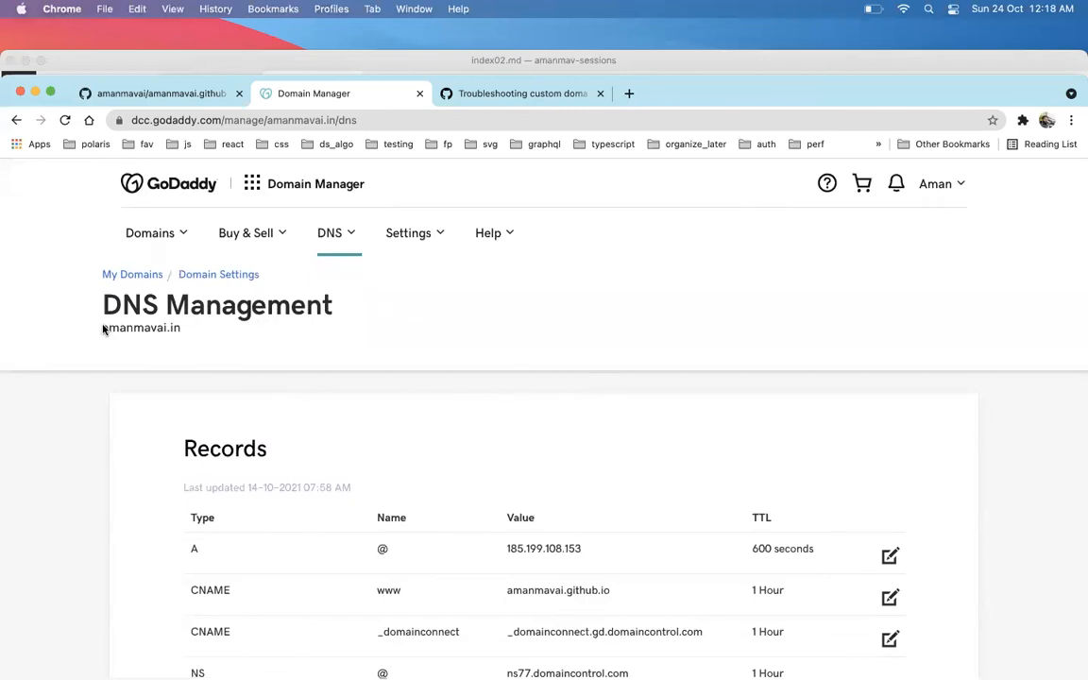
left_click_drag(102, 327, 189, 328)
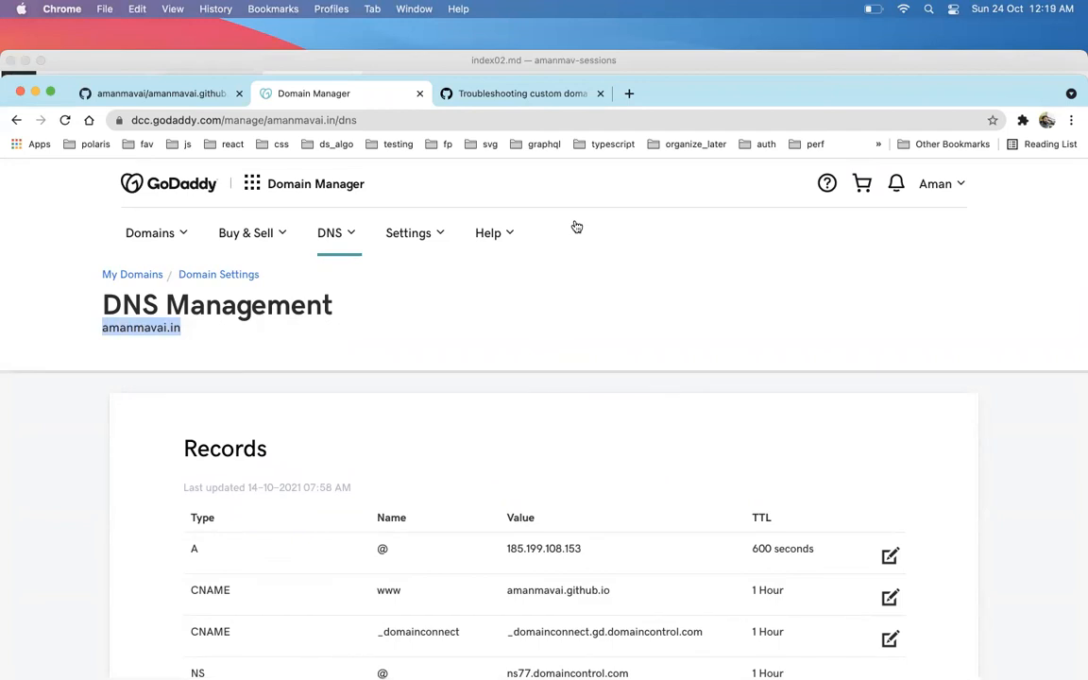
Open the .in custom domain in a new browser tab and highlight its full https address.
left_click(630, 94)
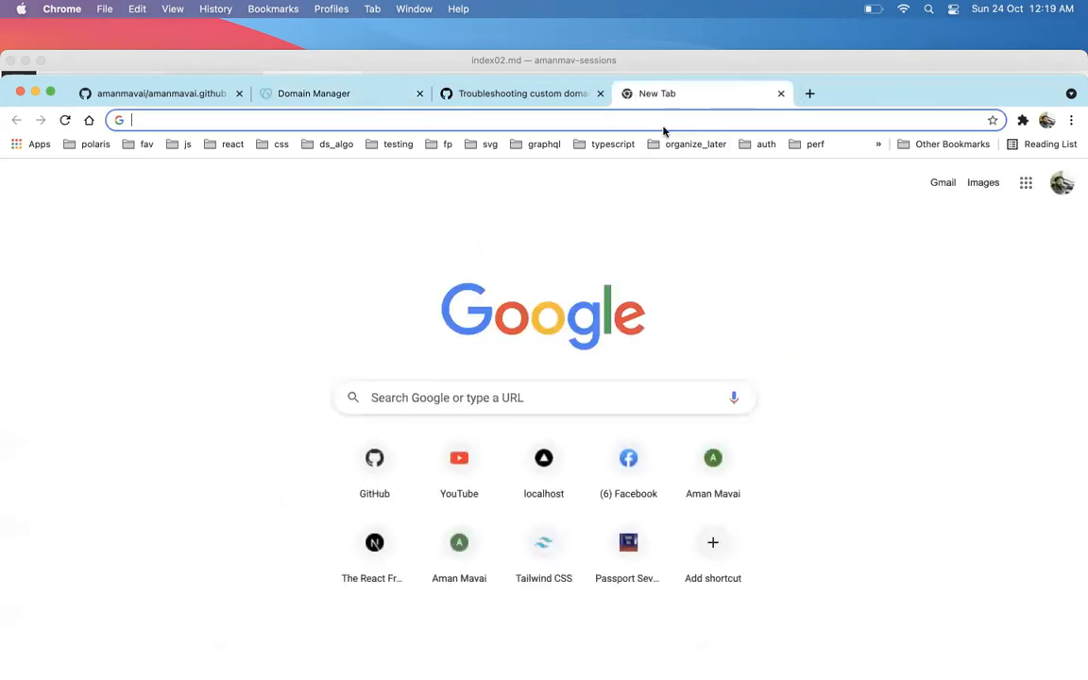
type("aman")
key("Return")
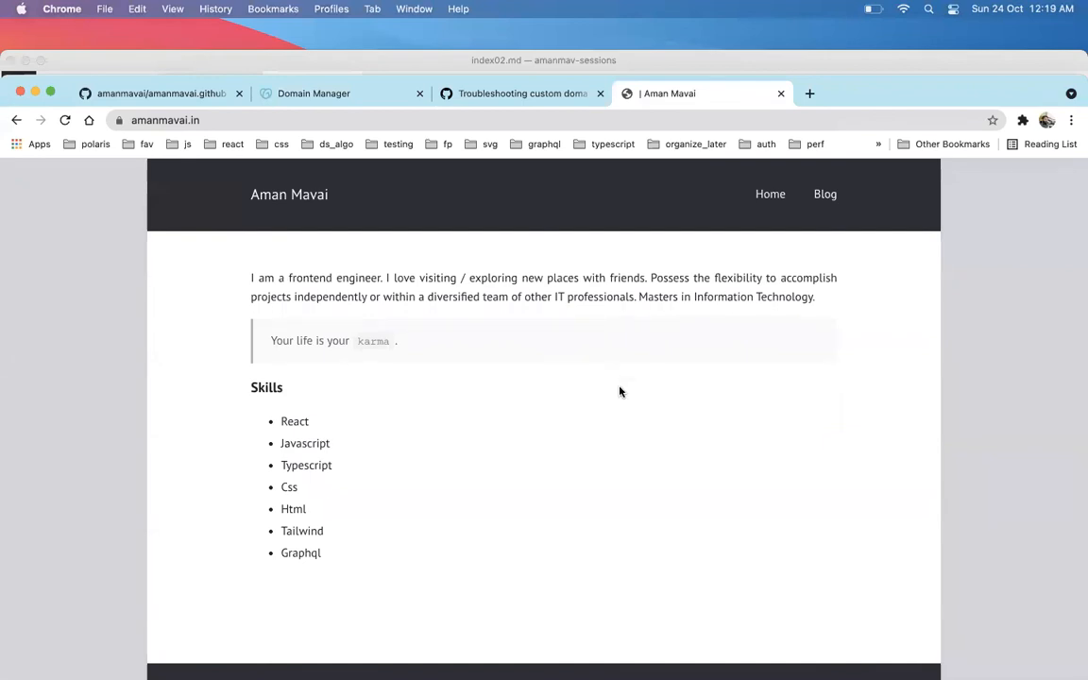
left_click(222, 120)
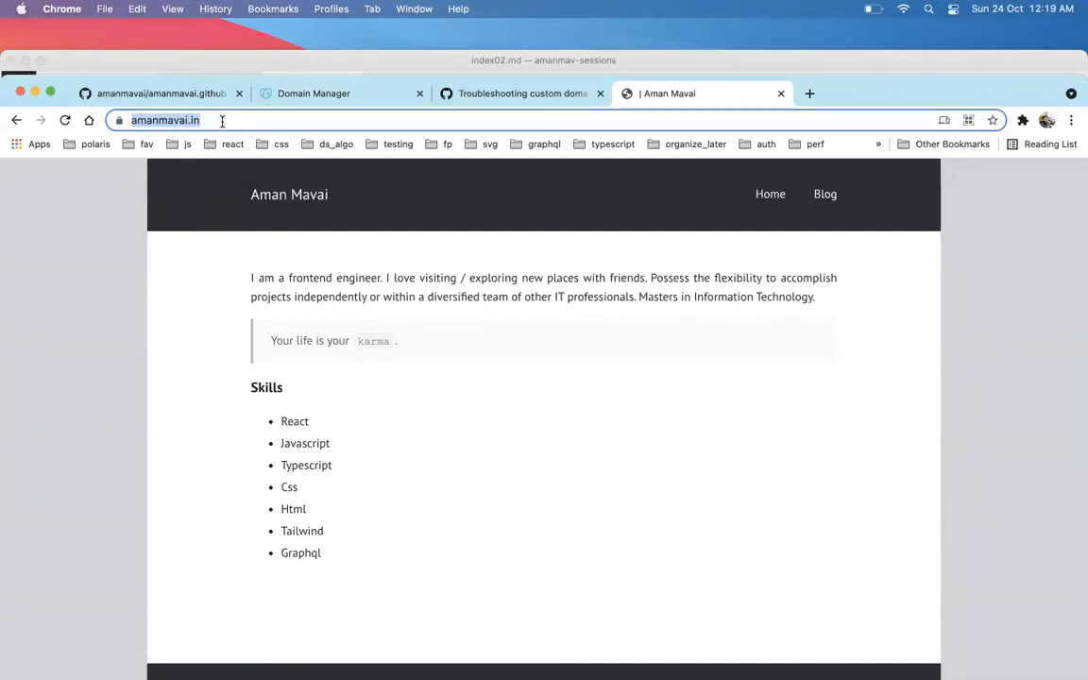
left_click(230, 120)
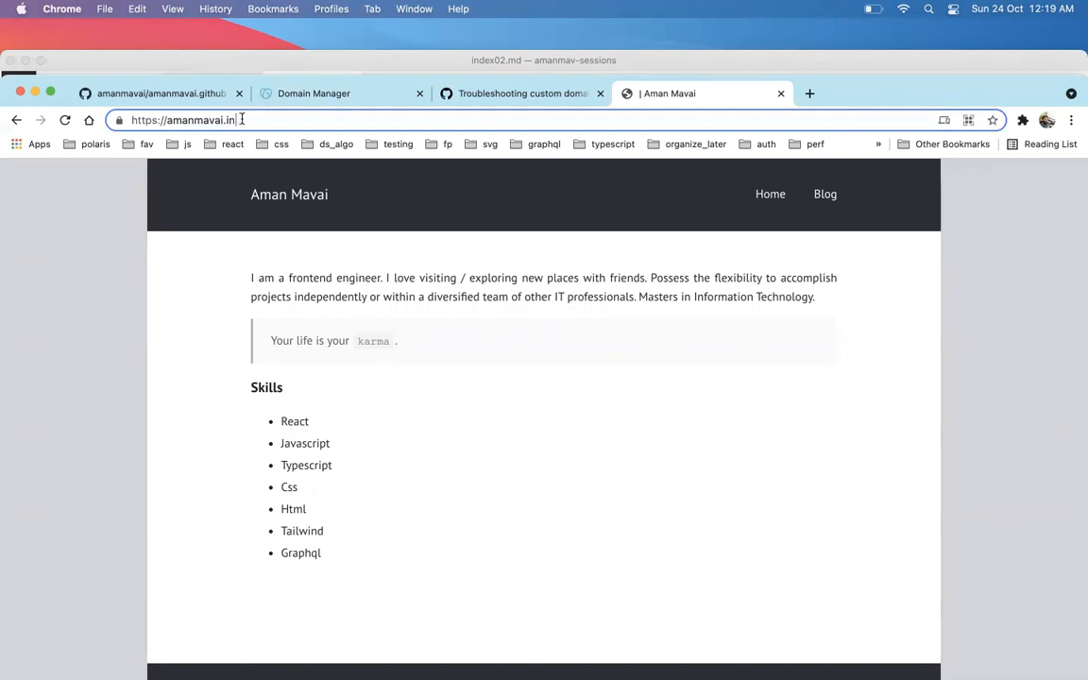
left_click_drag(235, 120, 109, 120)
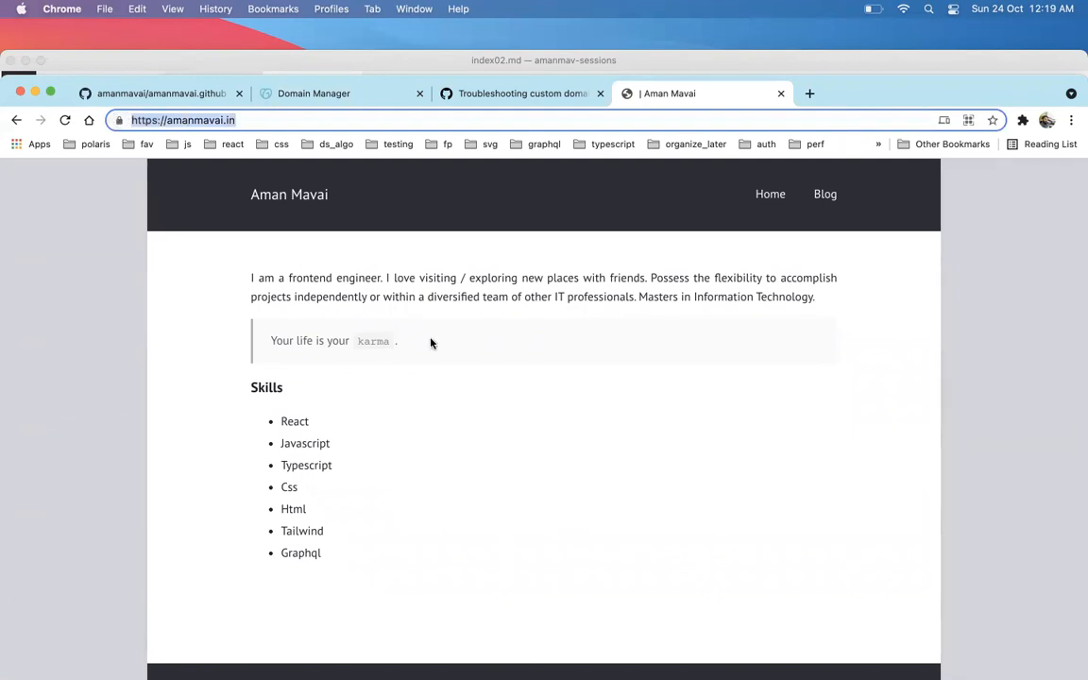